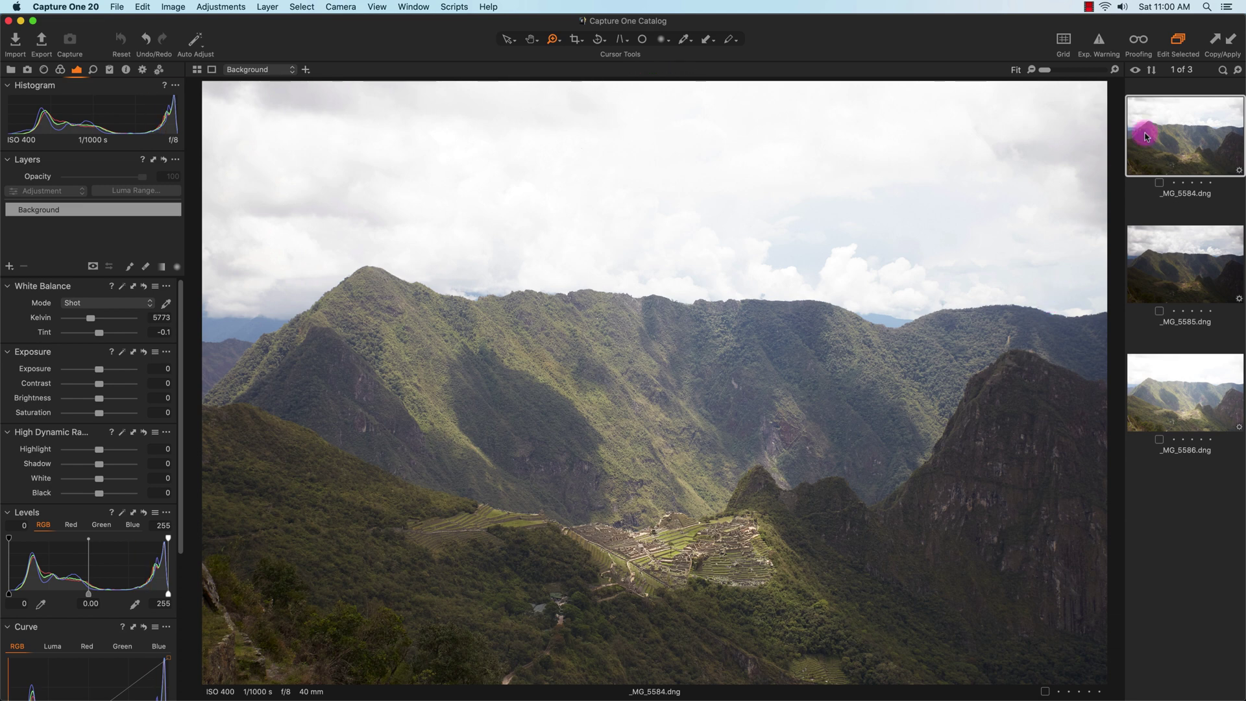
Step: Compare the _MG_5584, darker _MG_5585 and brighter _MG_5586 exposures in the filmstrip
left_click(1141, 255)
left_click(1196, 405)
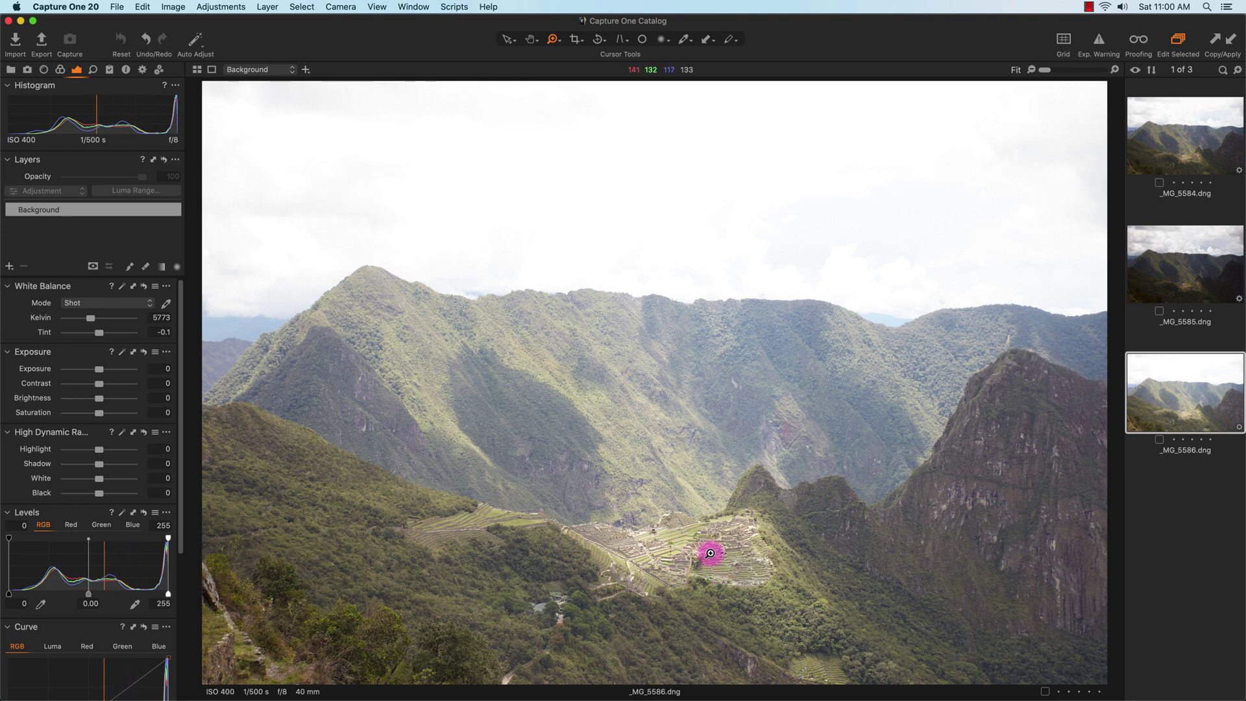
left_click(1174, 146)
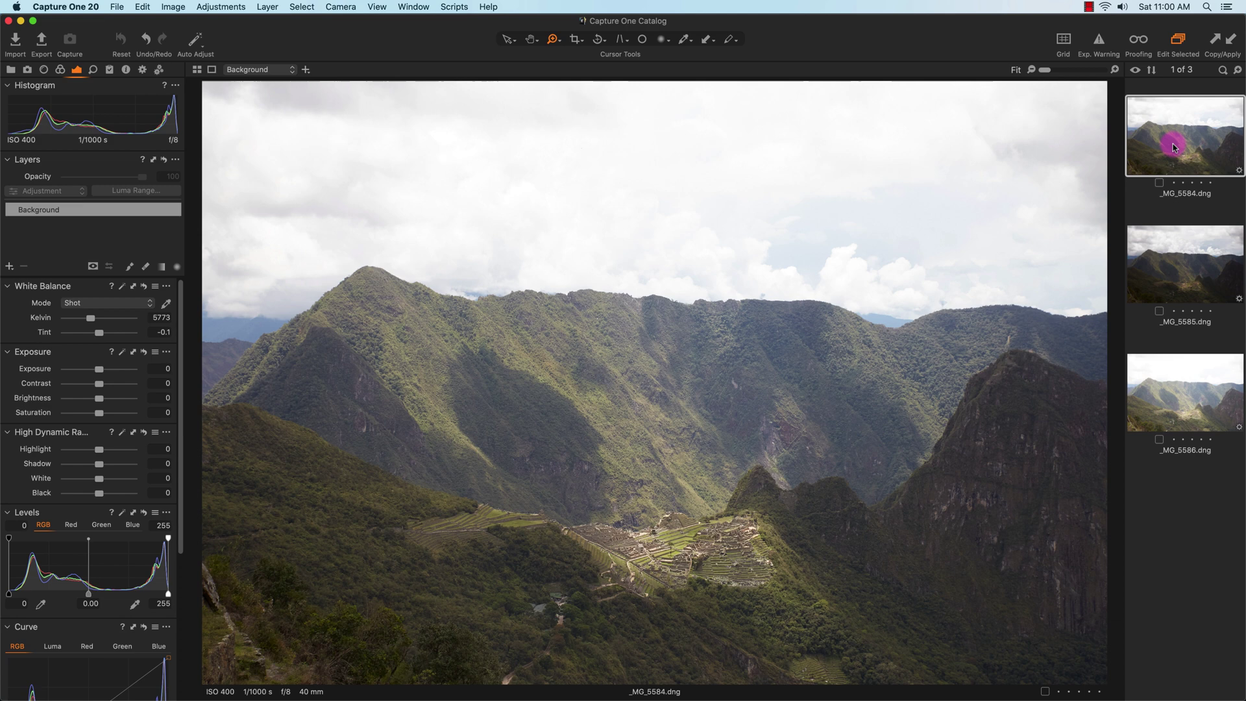
left_click(1174, 254)
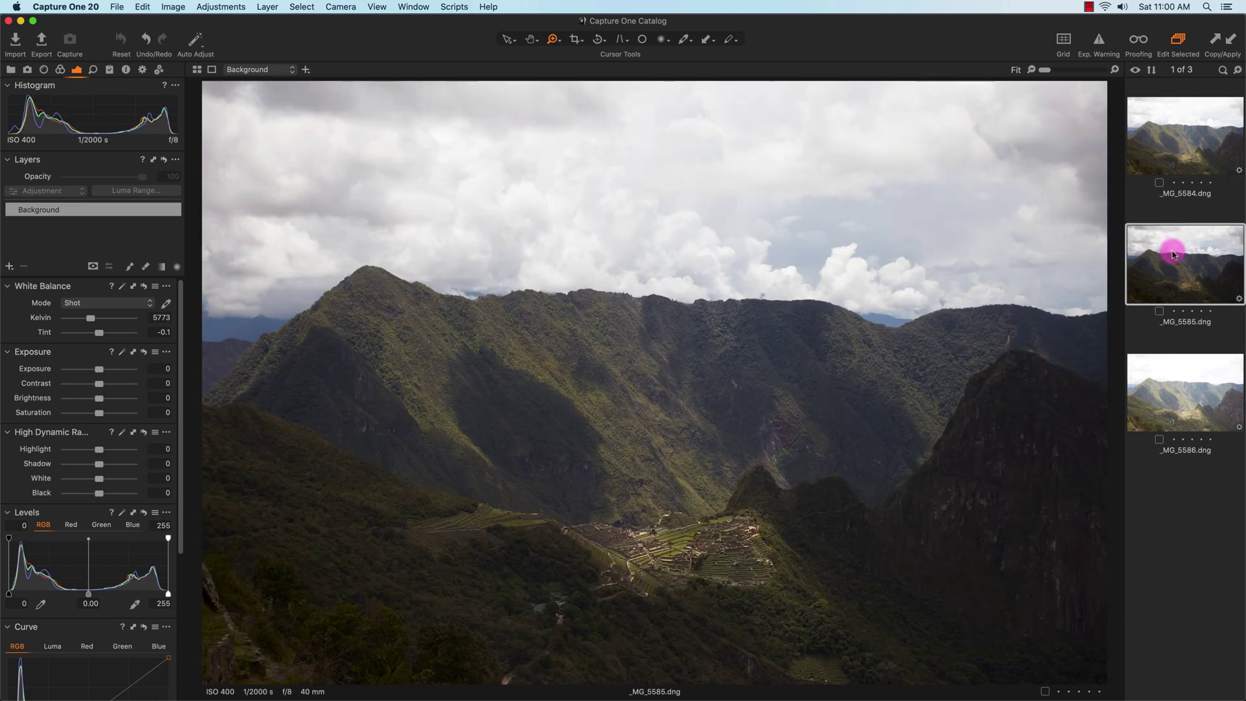
left_click(1198, 385)
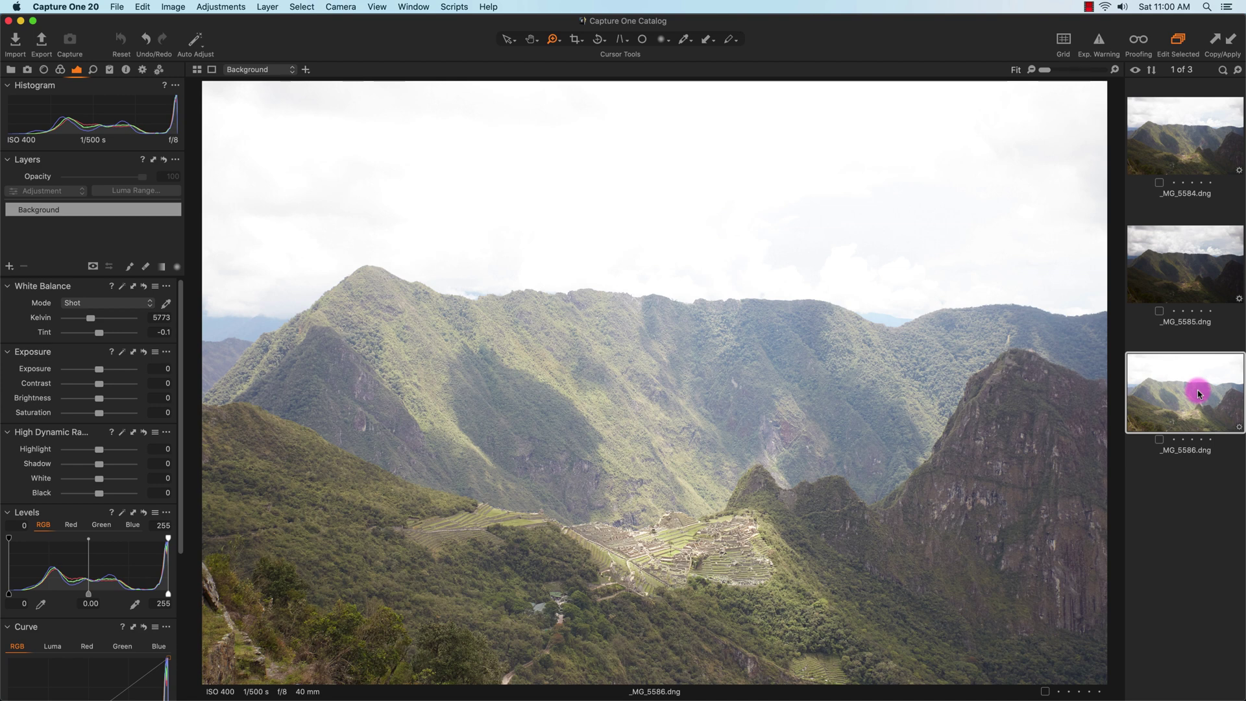
left_click(1187, 164)
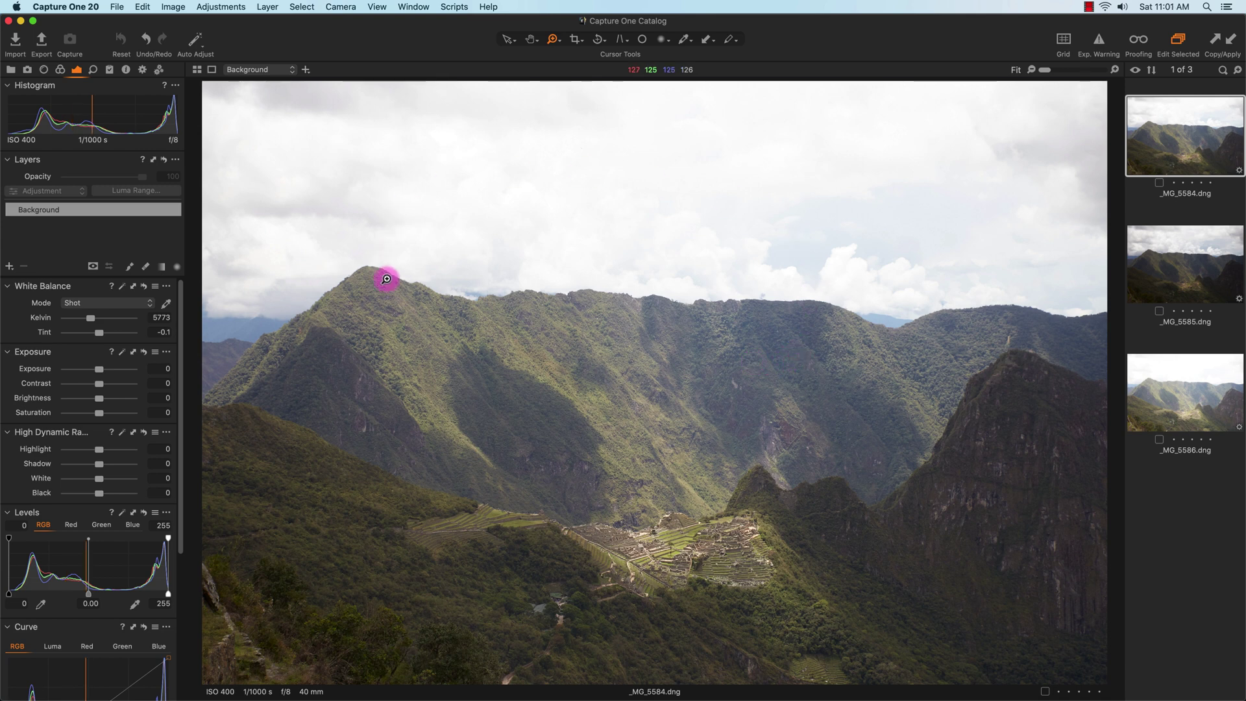
left_click(1189, 281)
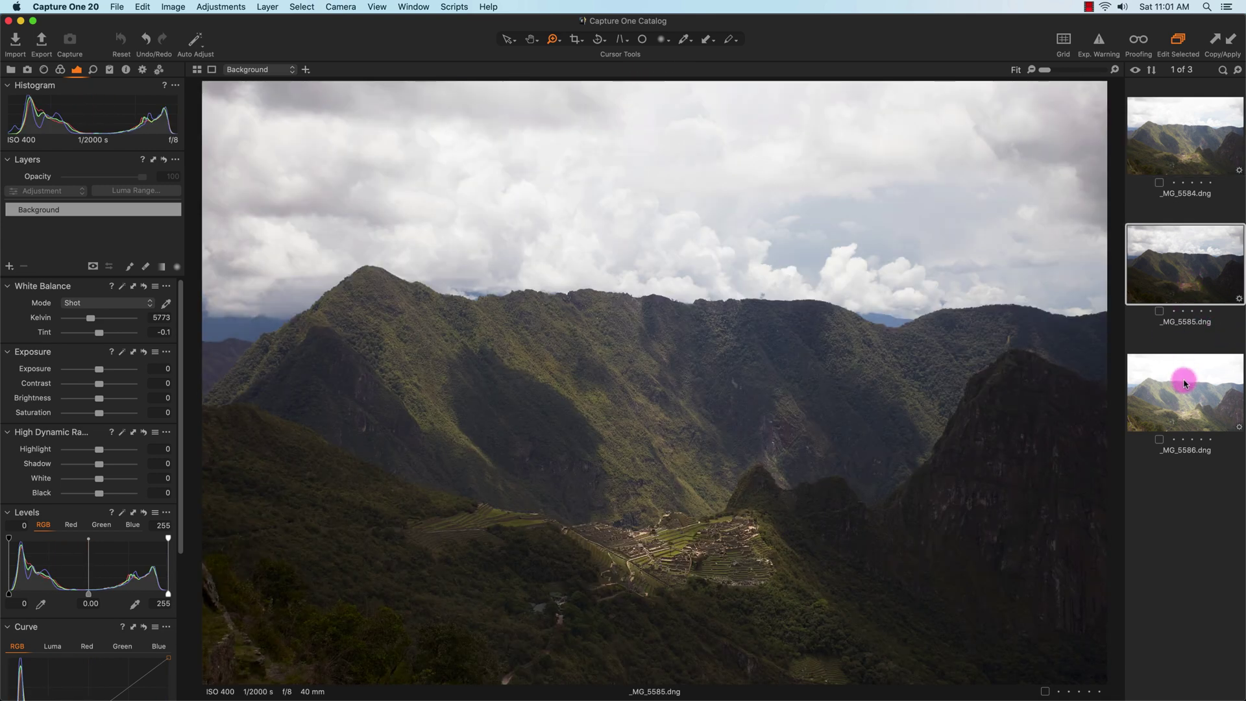
left_click(1185, 390)
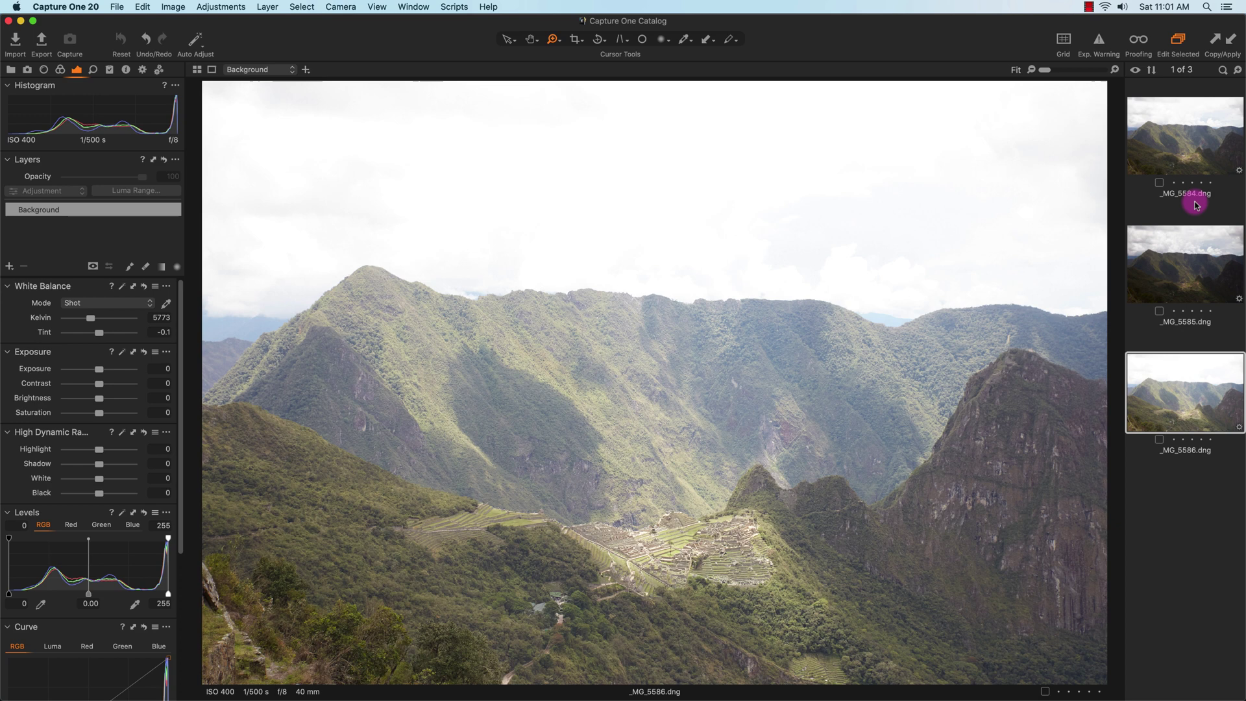
left_click(1185, 168)
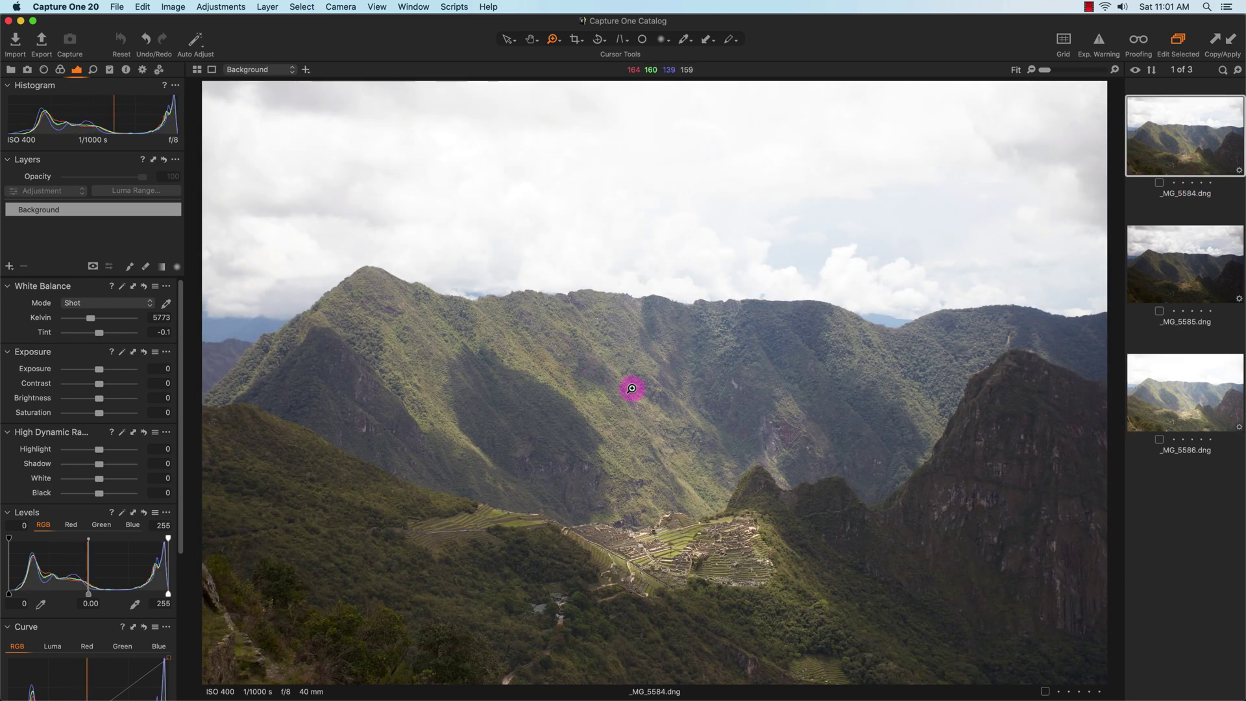
Step: Flip between the exposures once more, then select all three images (3 of 3)
left_click(1156, 266)
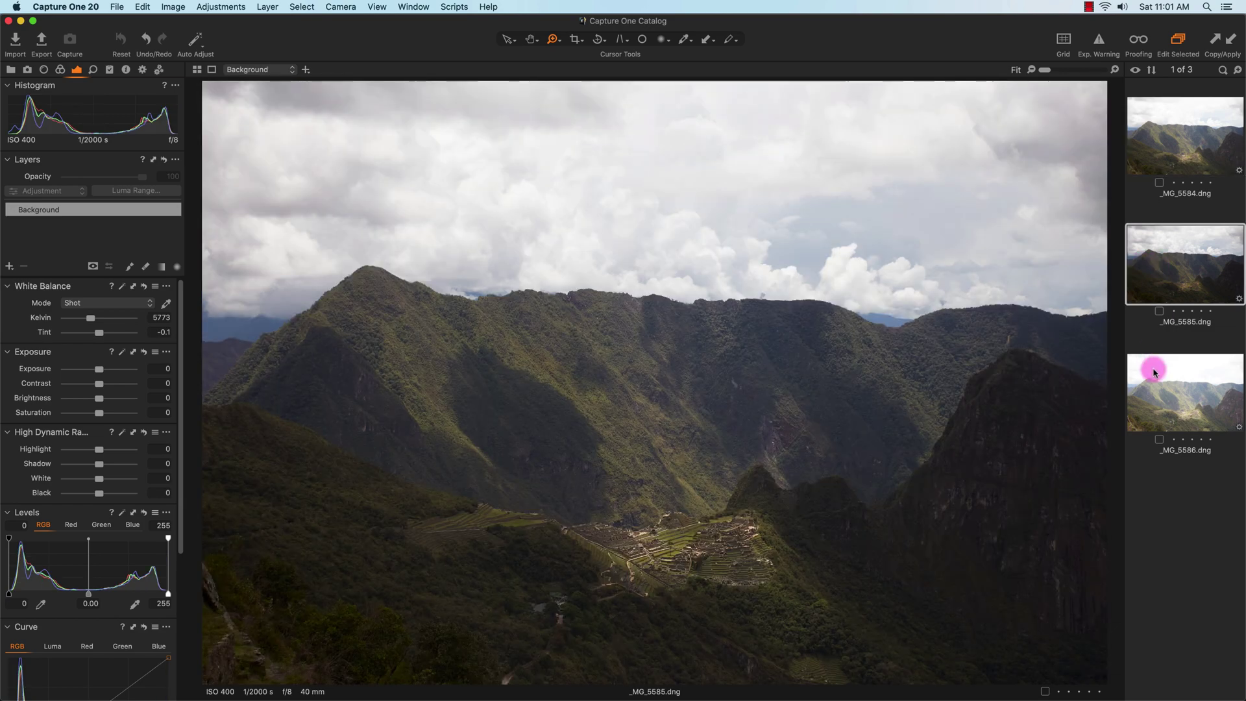
left_click(1154, 373)
left_click(1165, 263)
left_click(1172, 168)
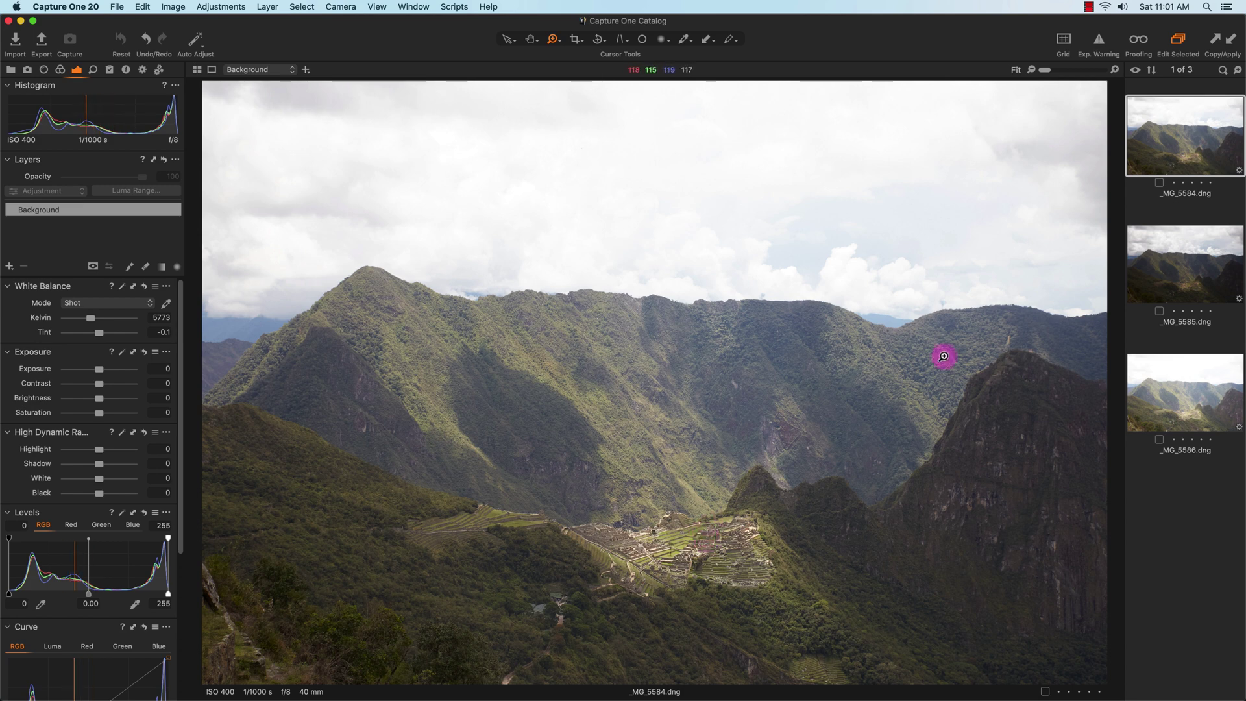
left_click(1178, 235)
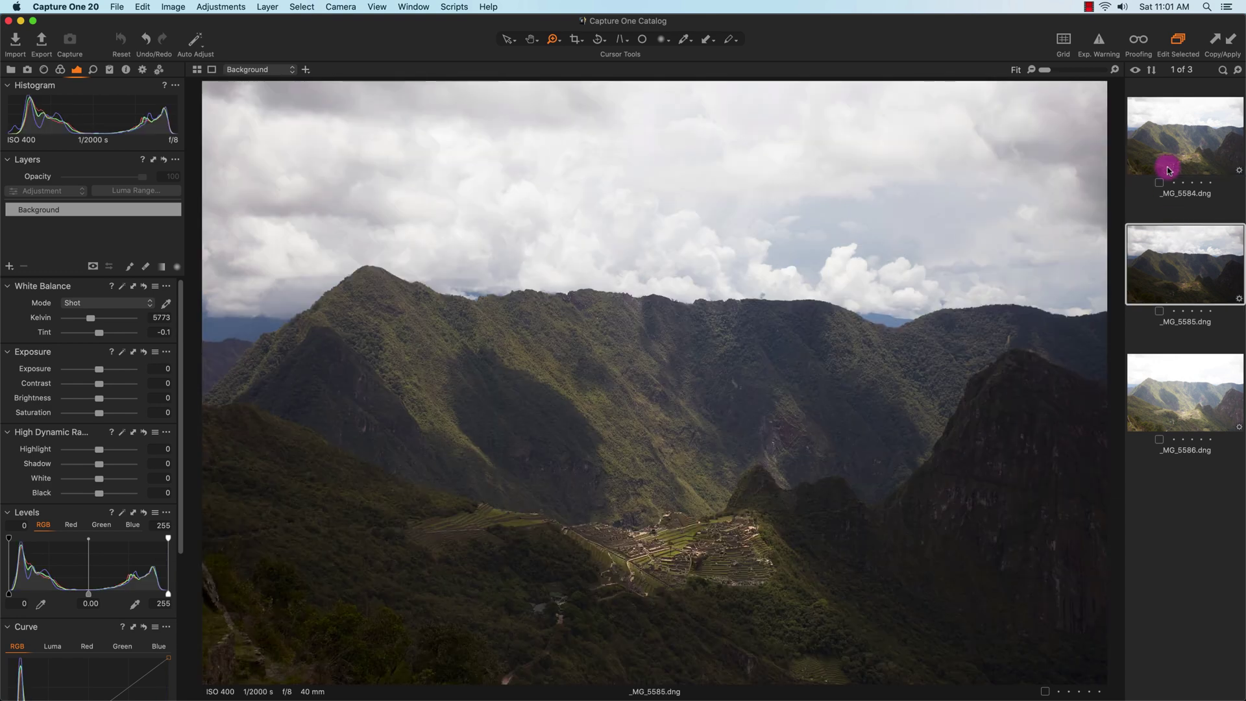
left_click(1167, 159)
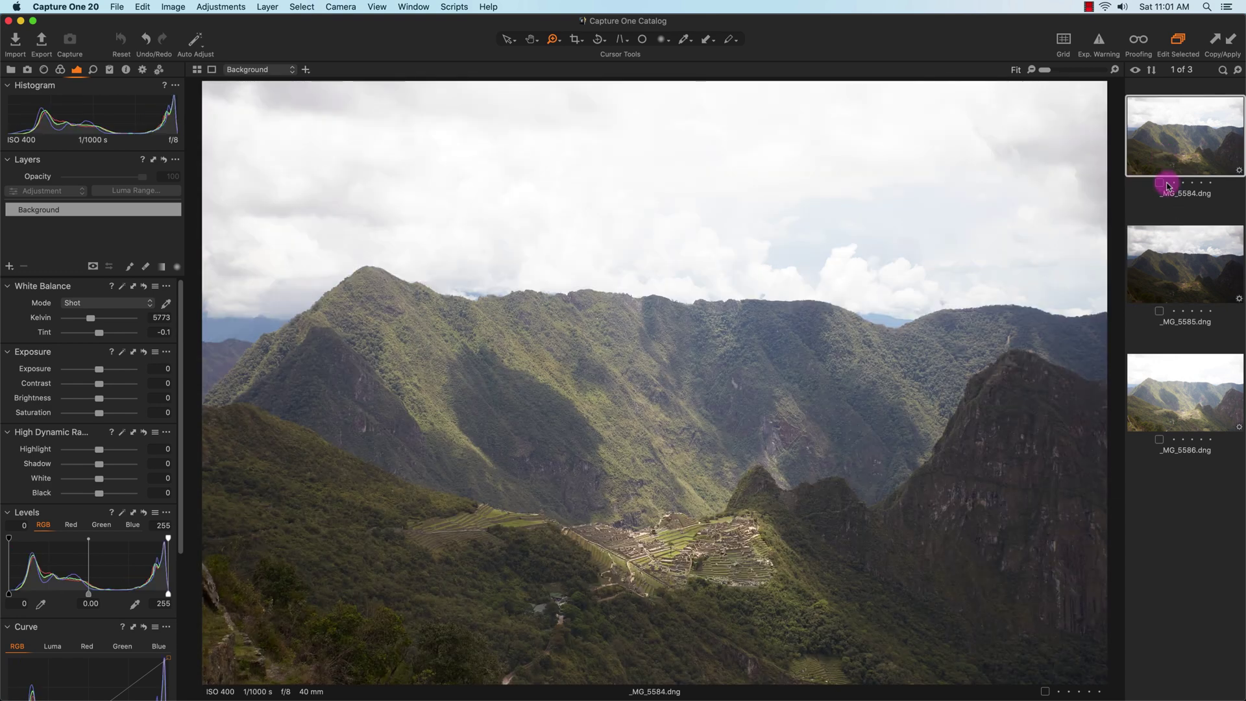
left_click(1200, 411, "shift")
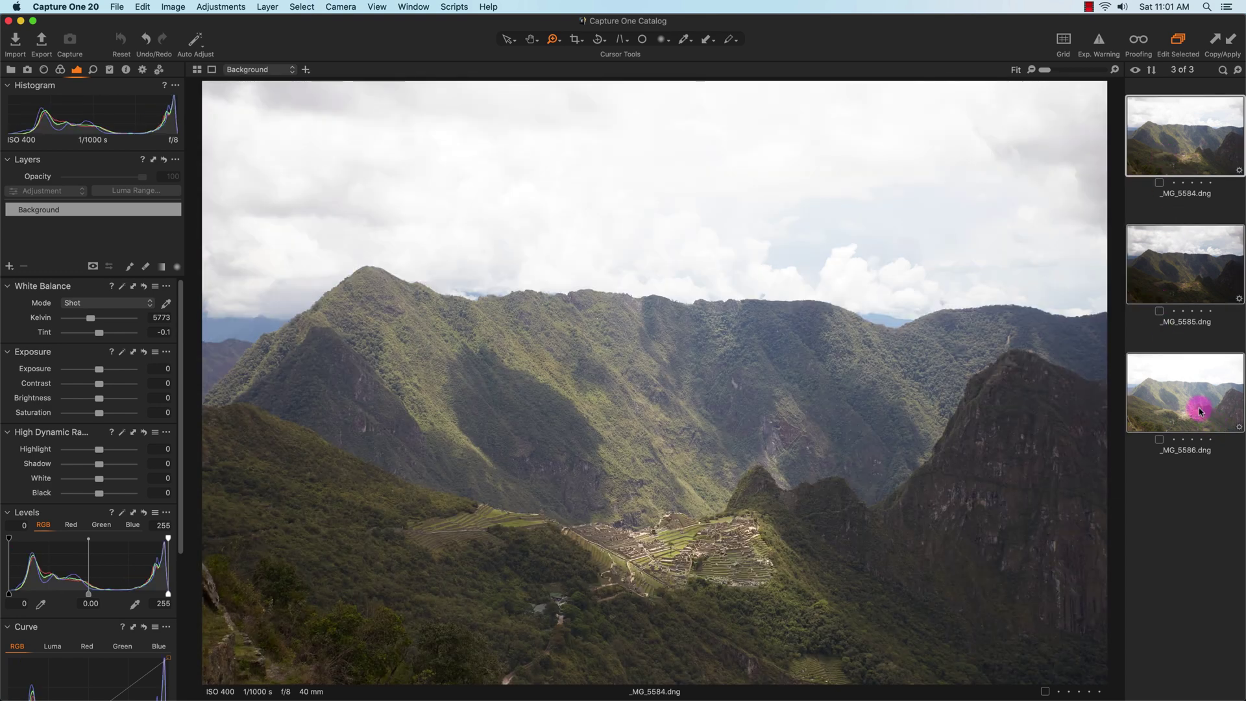
Step: Open the Merge to HDR with Photomatix Pro dialog for the three selected exposures
right_click(1150, 290)
mouse_move(1119, 373)
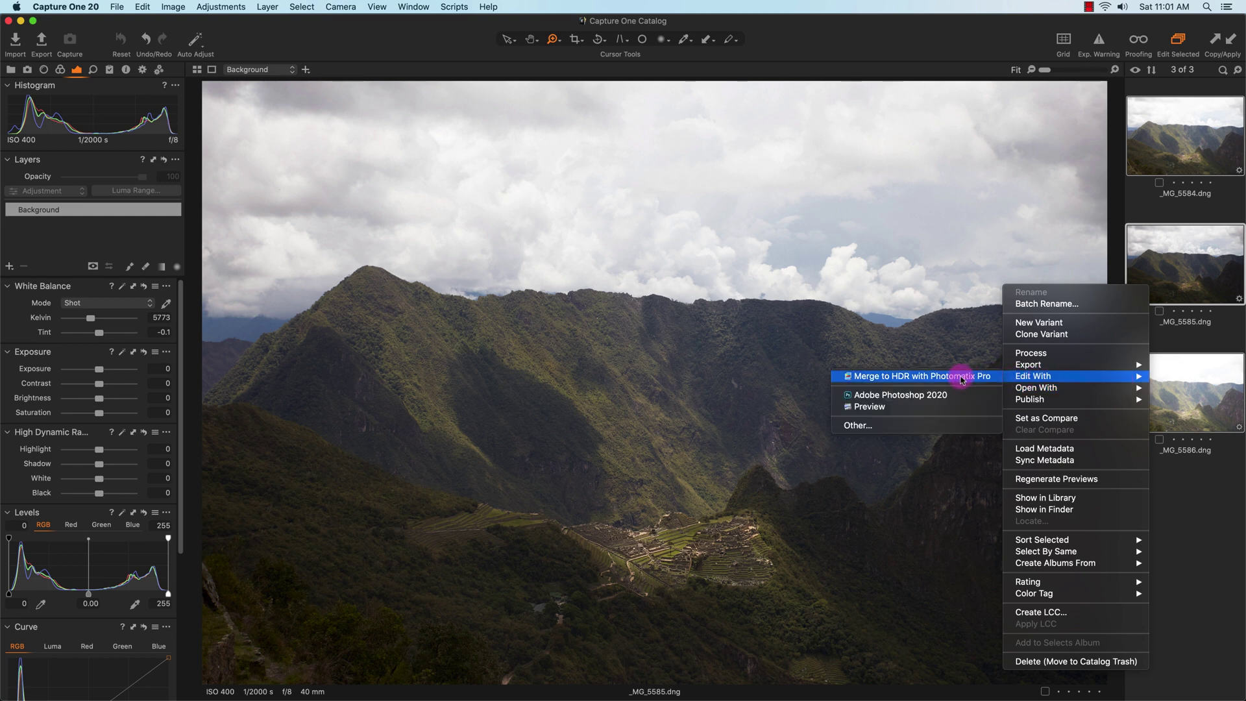
left_click(961, 378)
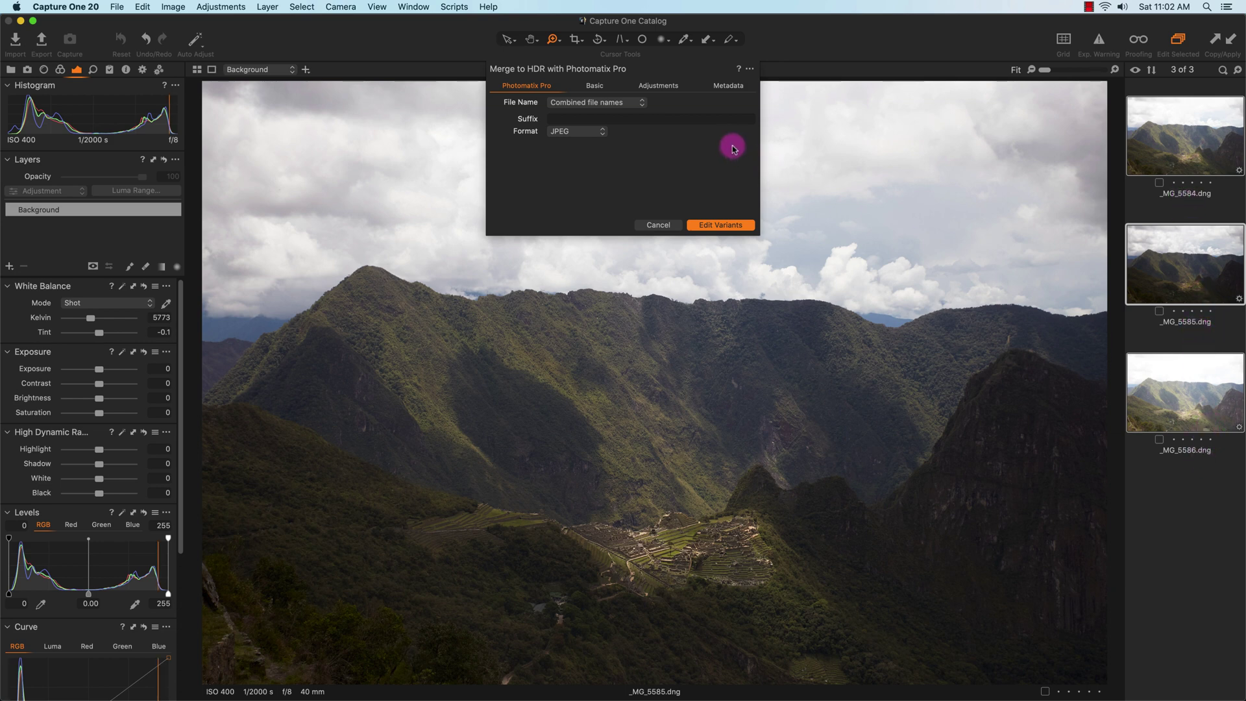
Step: Send the three exposures to Photomatix Pro and move the Merge to HDR Options window
left_click(714, 234)
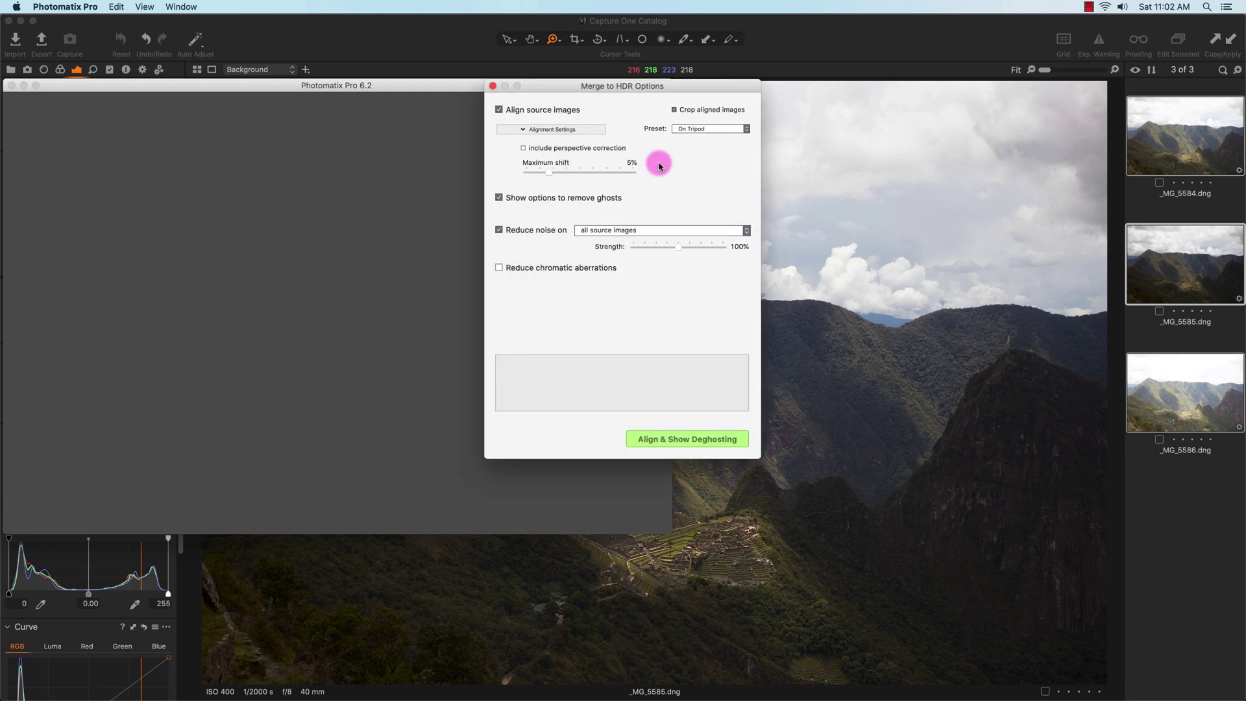
left_click_drag(625, 89, 689, 161)
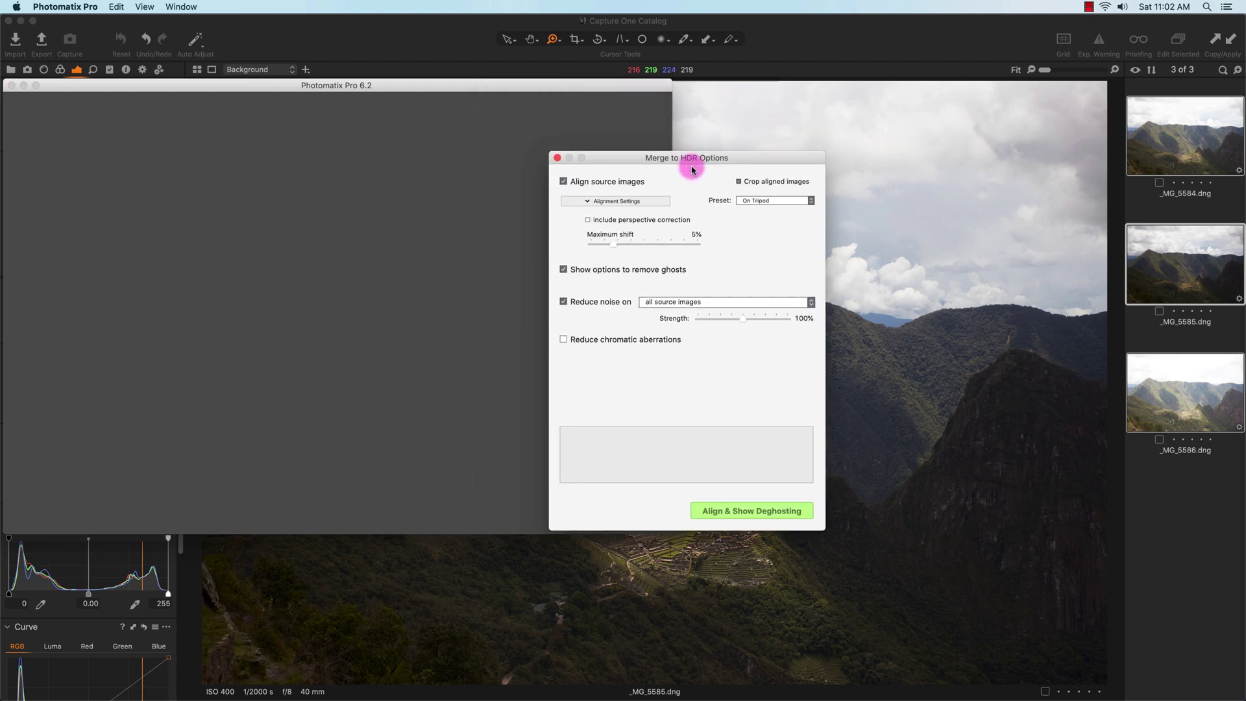
mouse_move(580, 188)
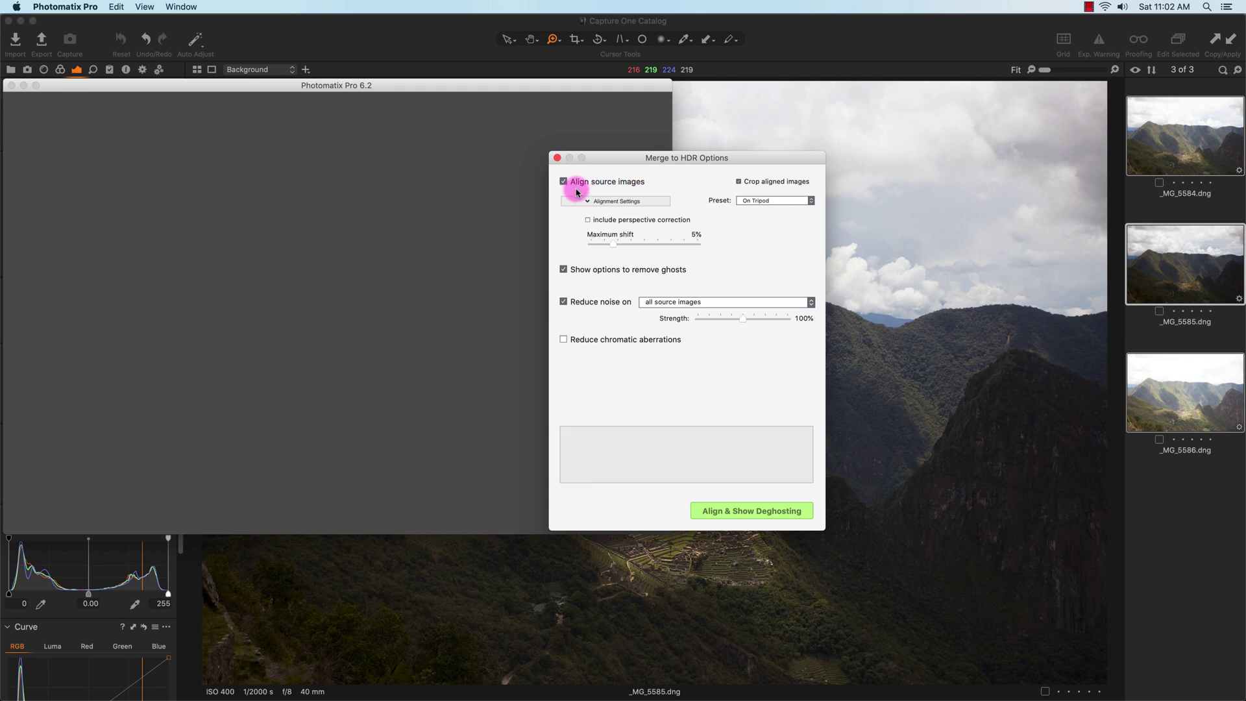
mouse_move(631, 223)
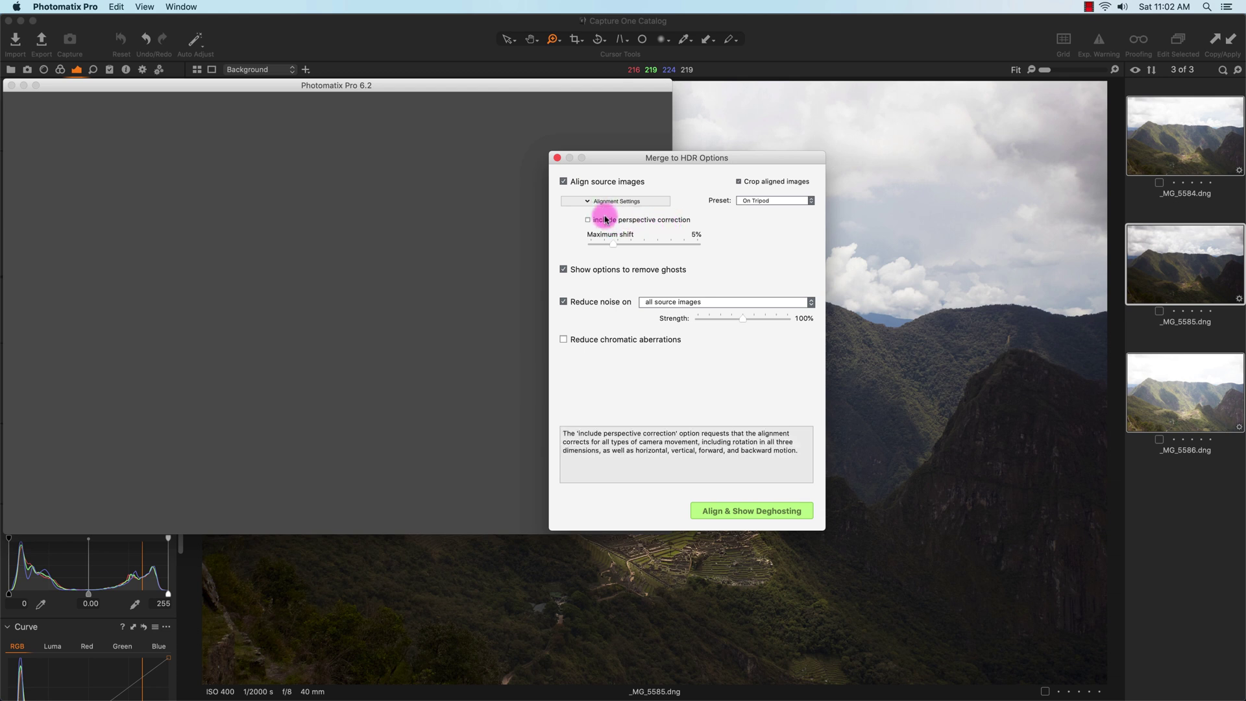
Step: Keep the On Tripod alignment preset and align the images for deghosting
left_click(764, 201)
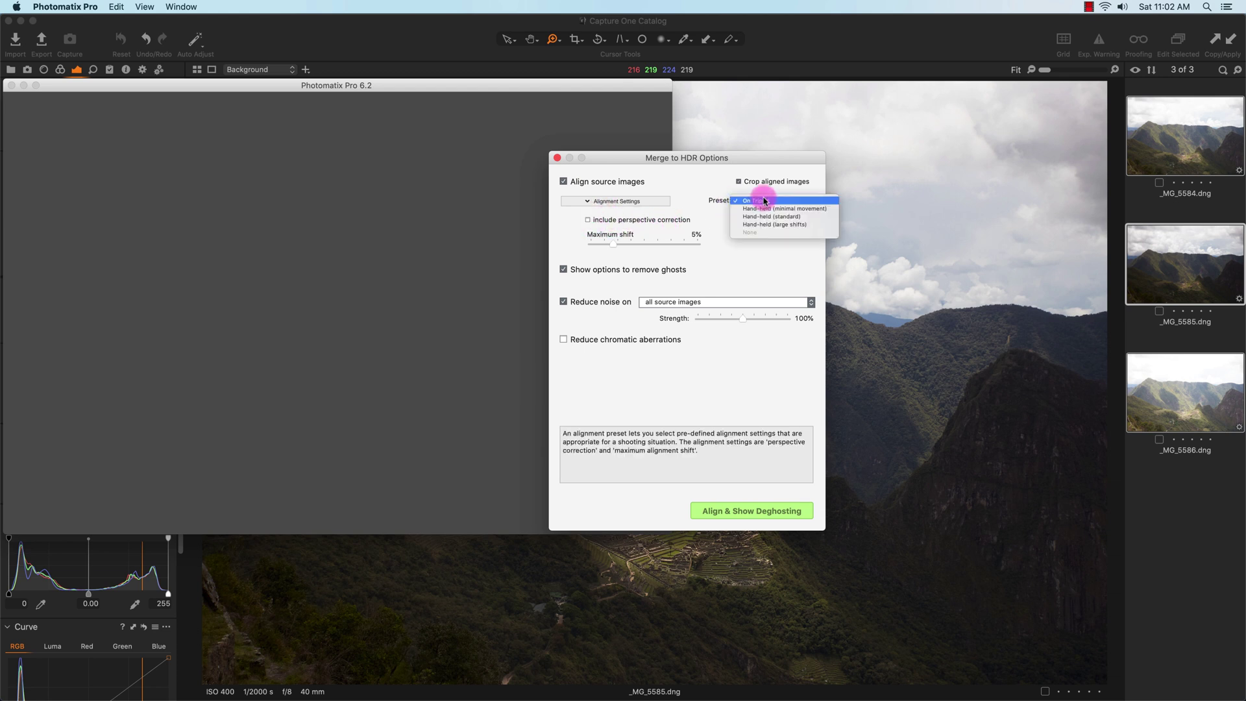
left_click(771, 203)
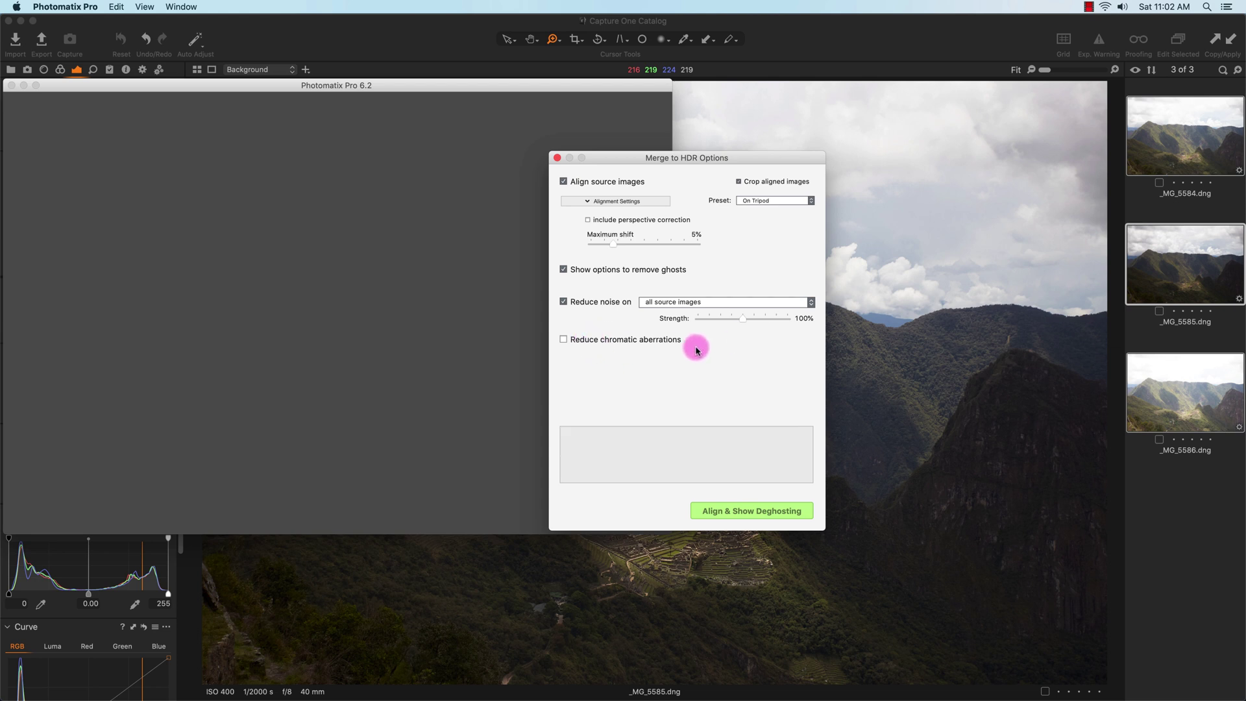
mouse_move(695, 341)
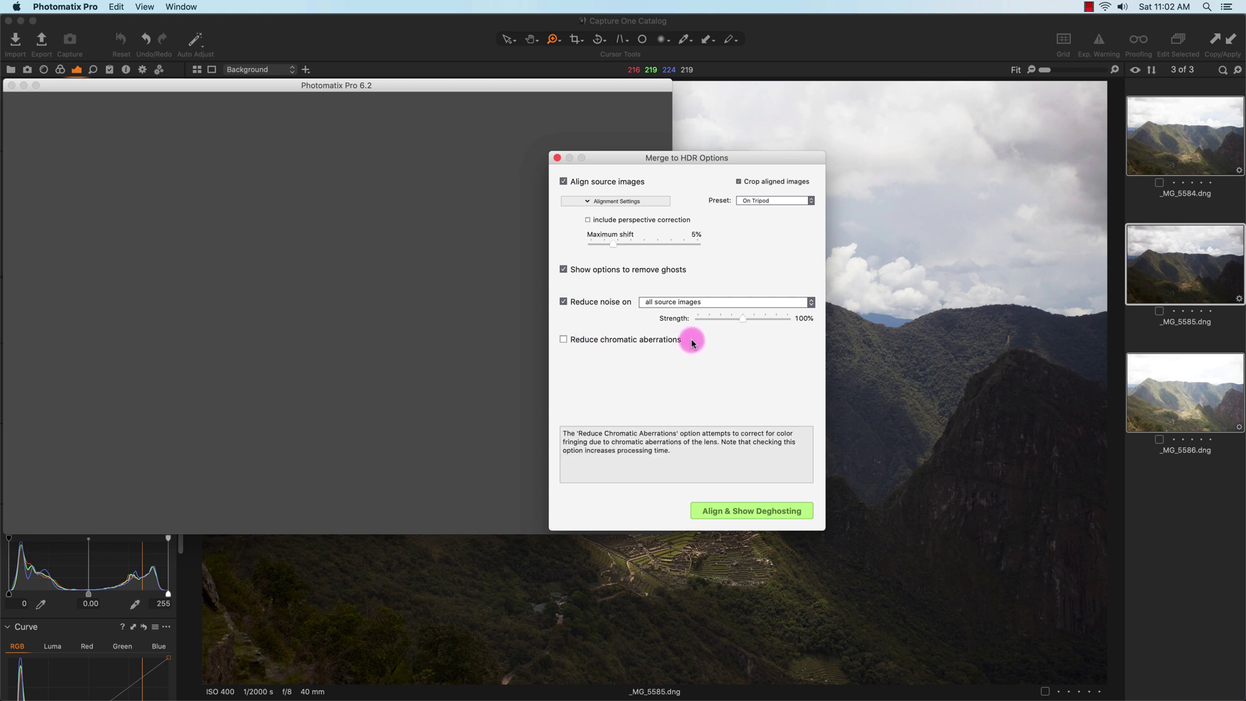
left_click(760, 512)
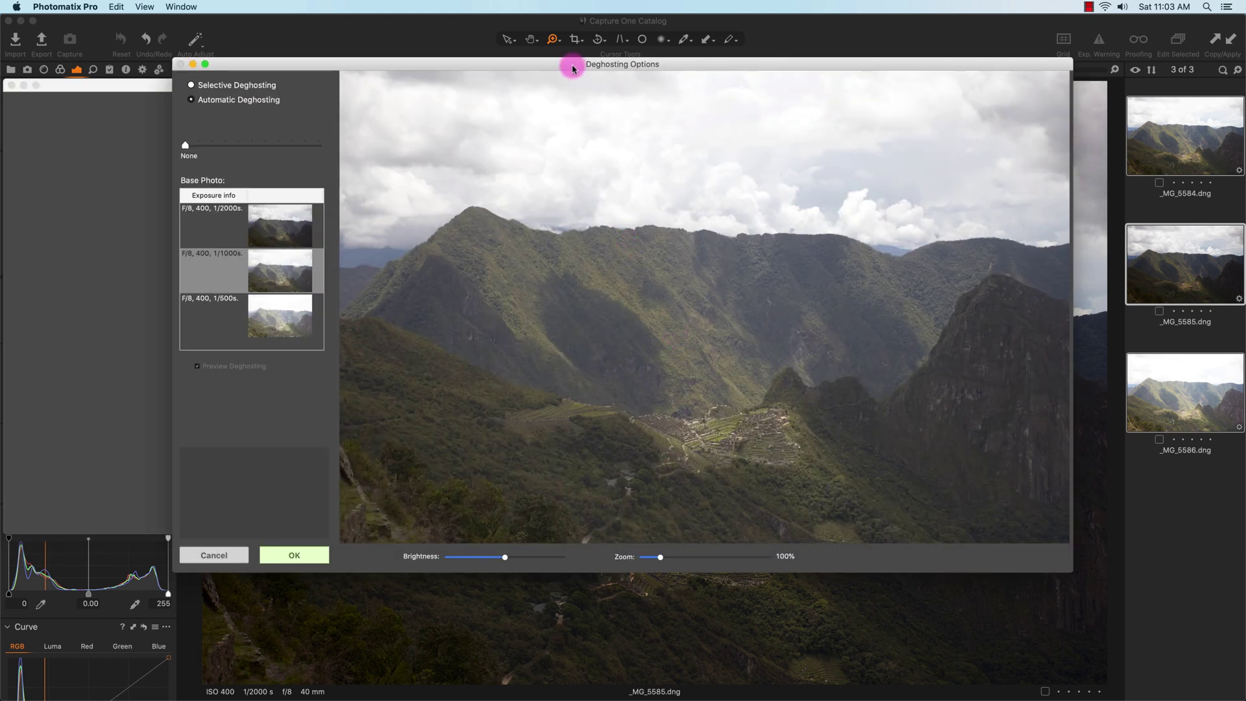
Step: Set Automatic Deghosting to Mild with the 1/2000s exposure as base photo, then merge
left_click_drag(571, 65, 581, 124)
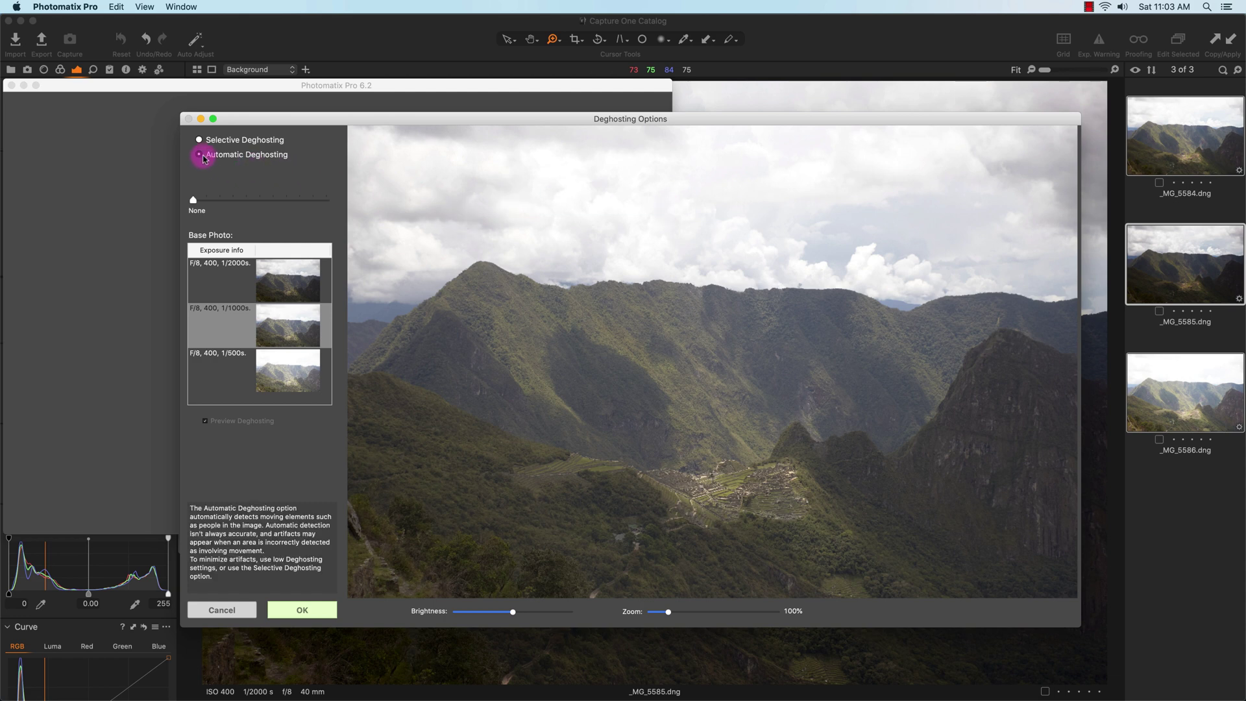
mouse_move(195, 200)
left_click_drag(196, 203, 225, 207)
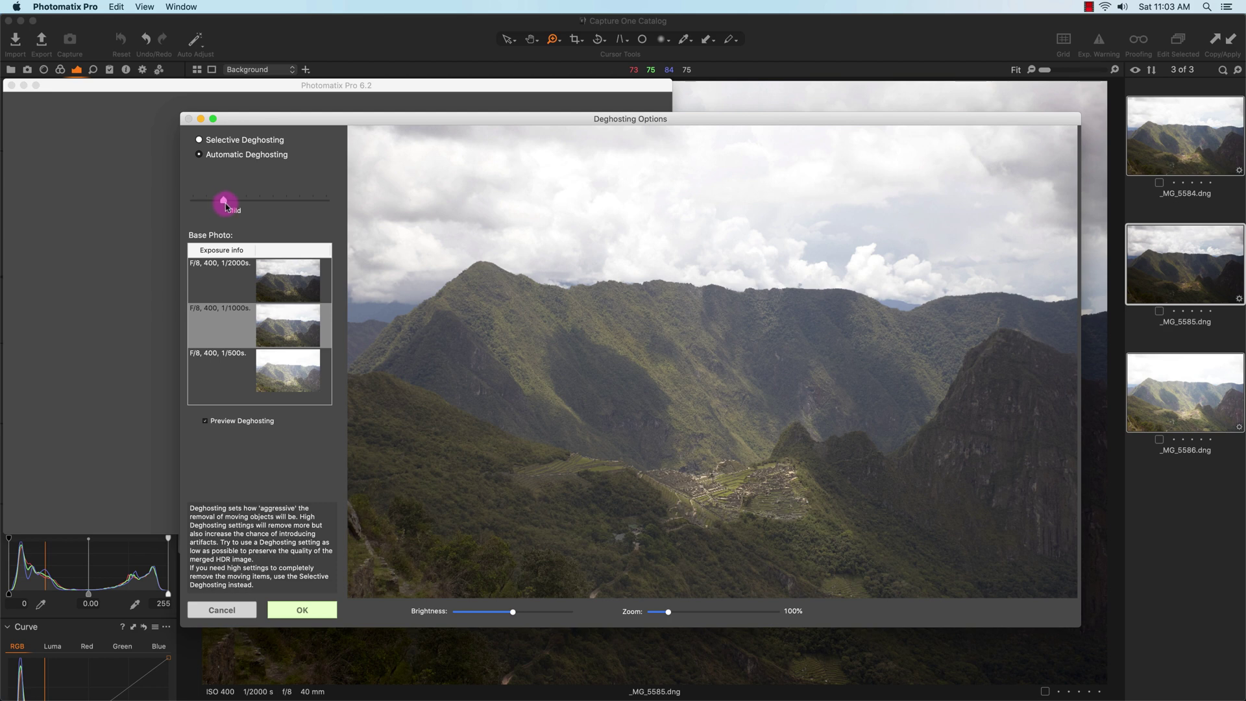
mouse_move(304, 325)
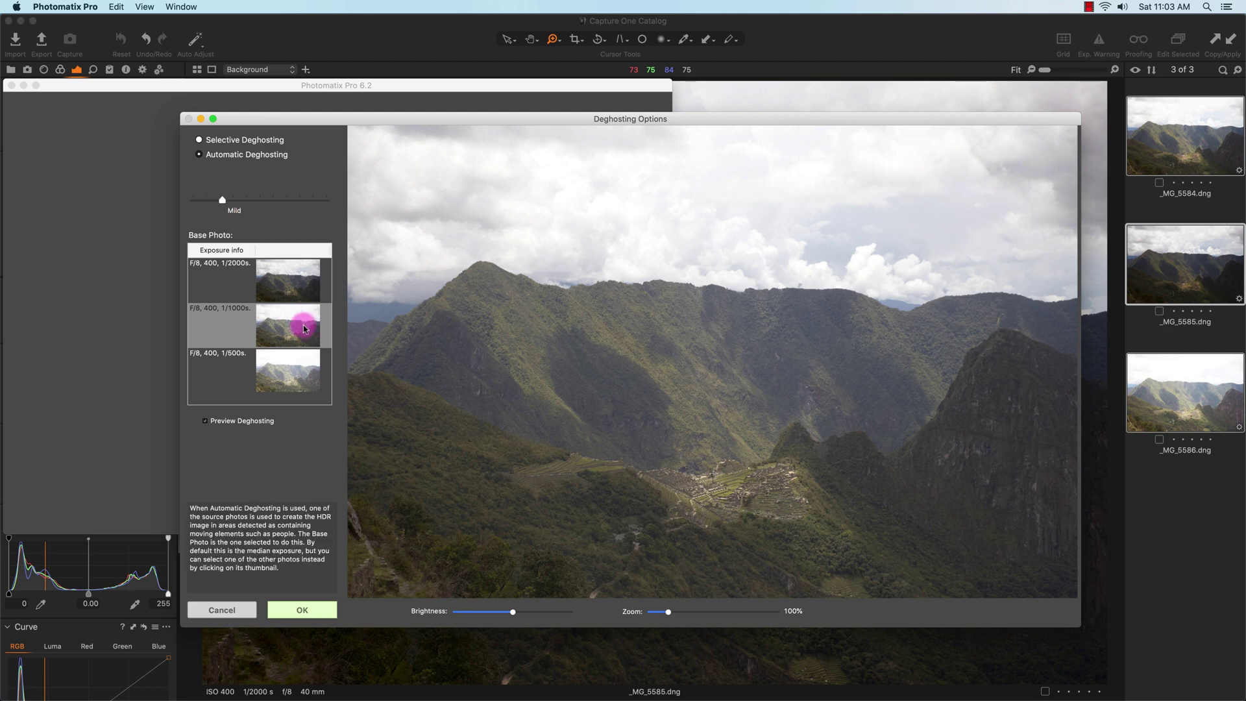
left_click(289, 284)
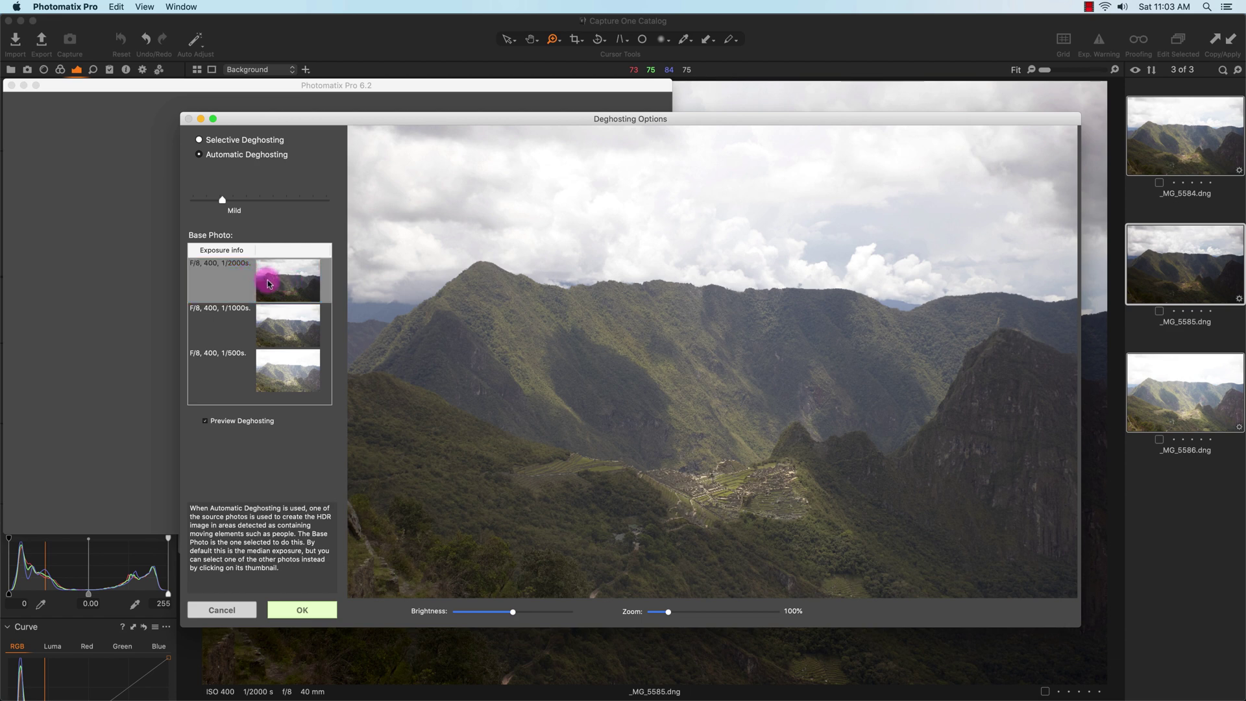
left_click(301, 610)
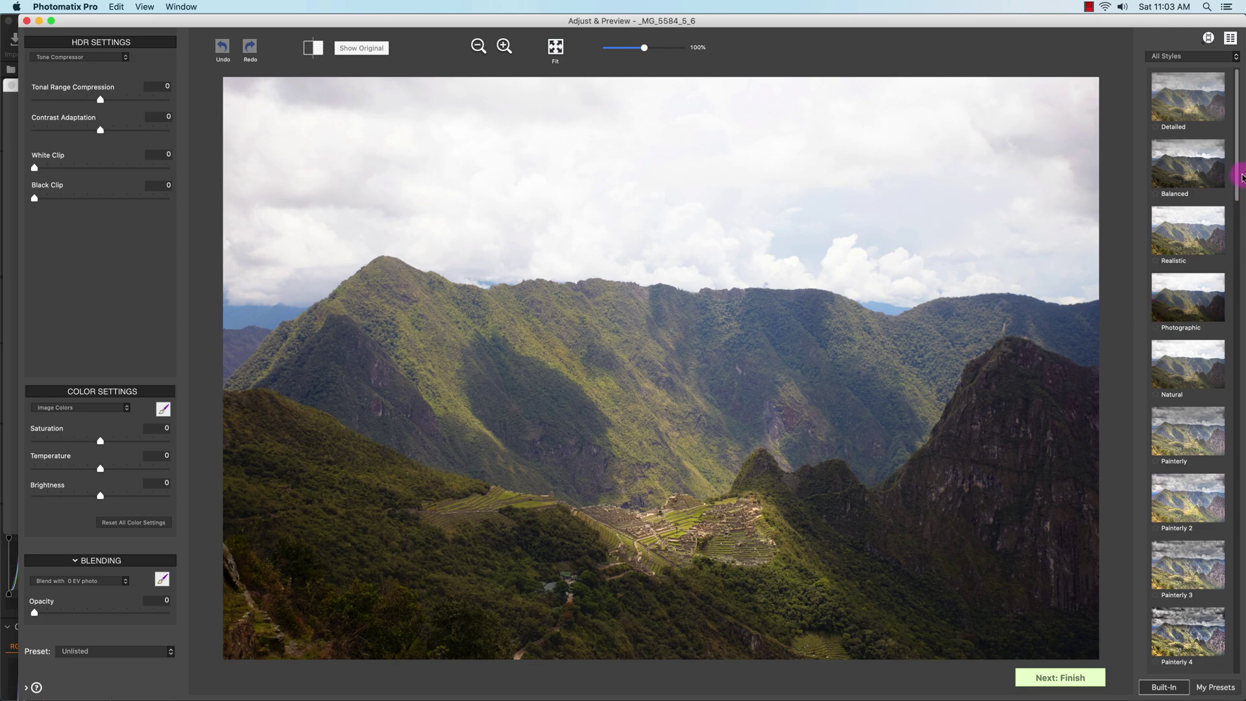
Step: Preview the Detailed, Balanced, Realistic, Photographic, Natural, Painterly and Painterly 2 styles
left_click(1181, 104)
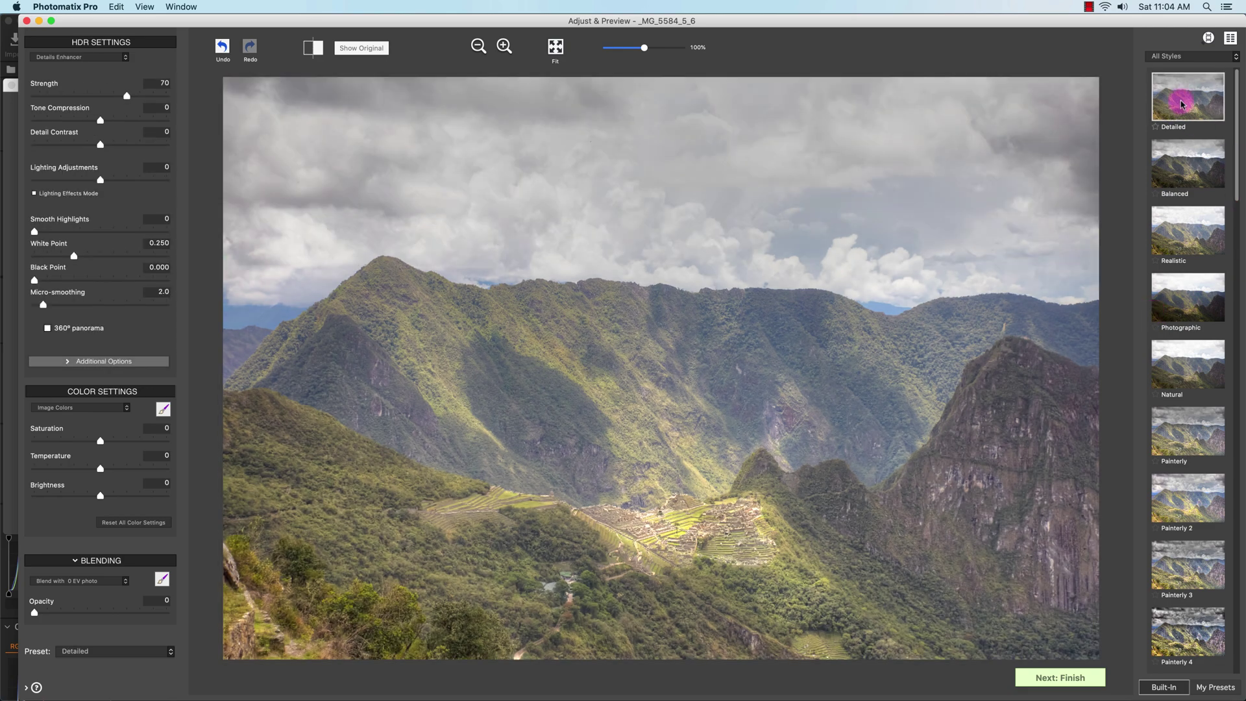
left_click(1182, 155)
left_click(1186, 235)
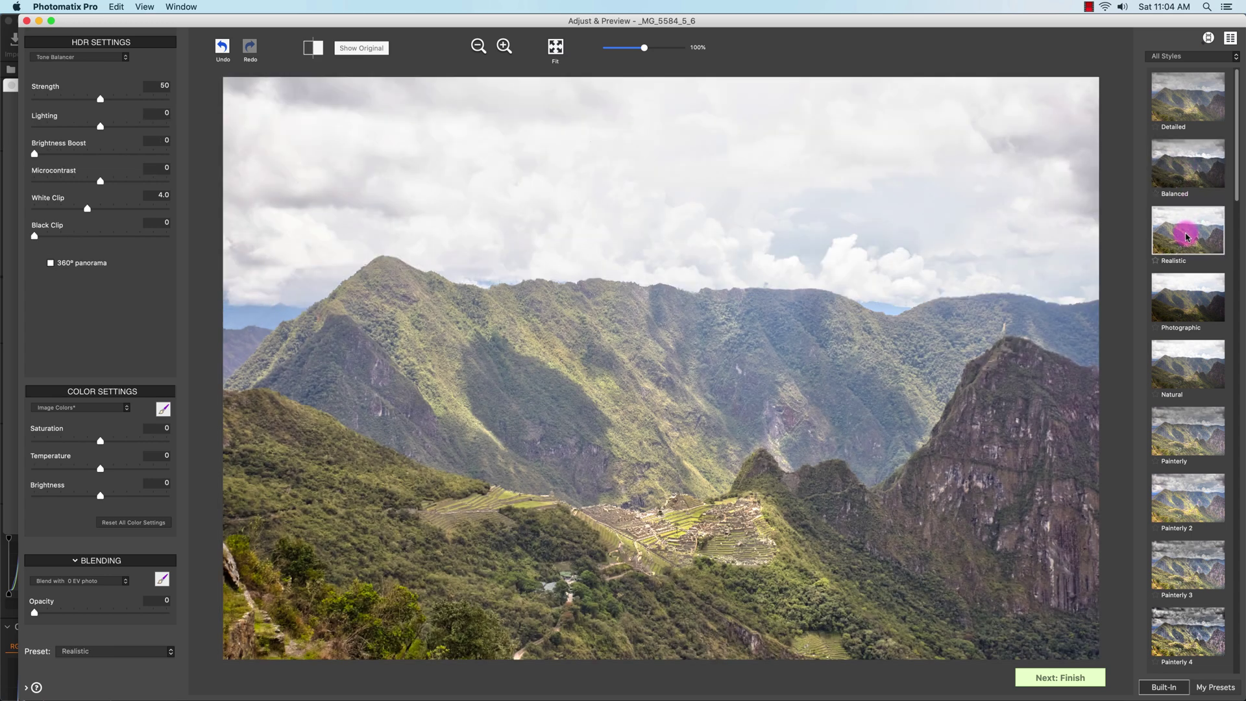
left_click(1189, 304)
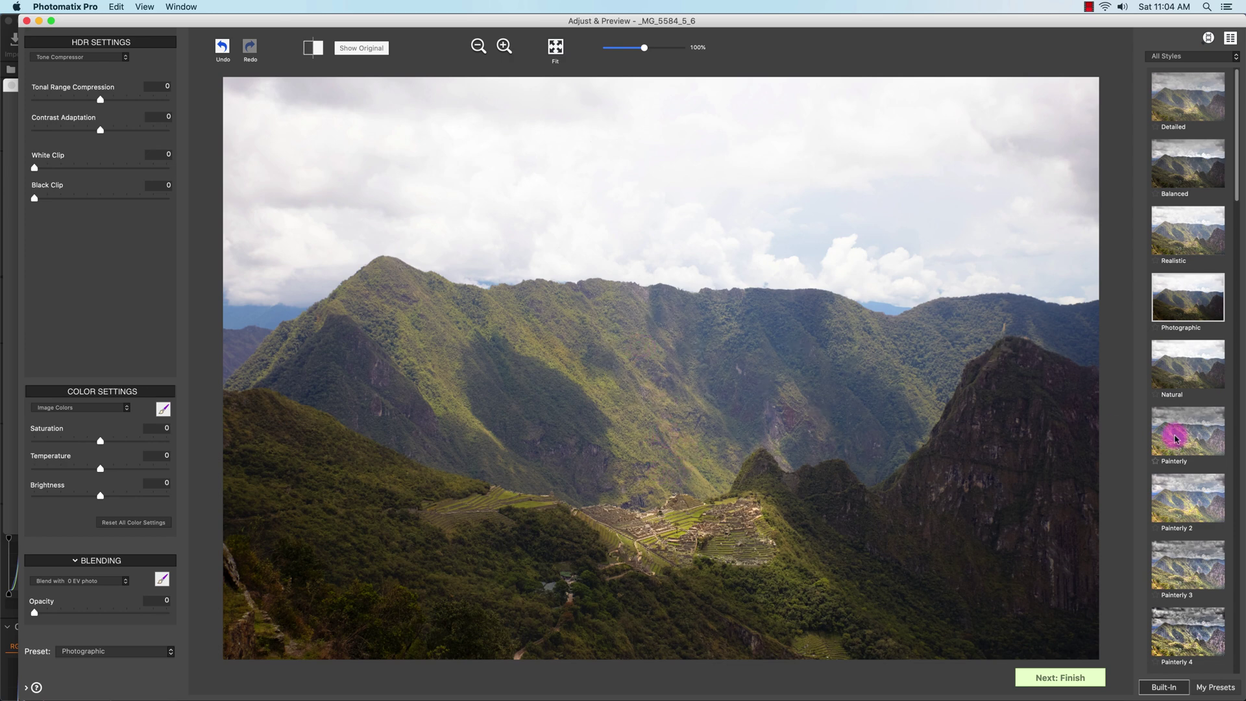
left_click(1189, 371)
left_click(1187, 439)
left_click(1192, 499)
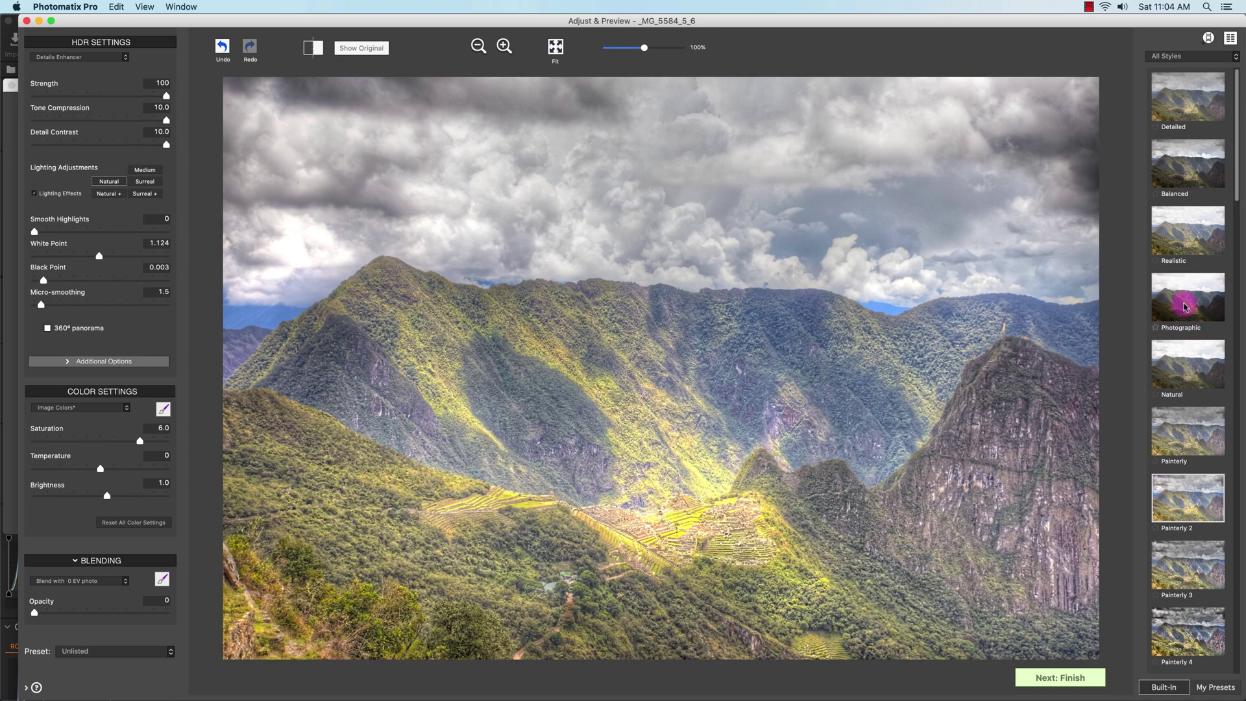
Step: Apply the Photographic style, finish, and save and reimport the HDR into Capture One
left_click(1185, 307)
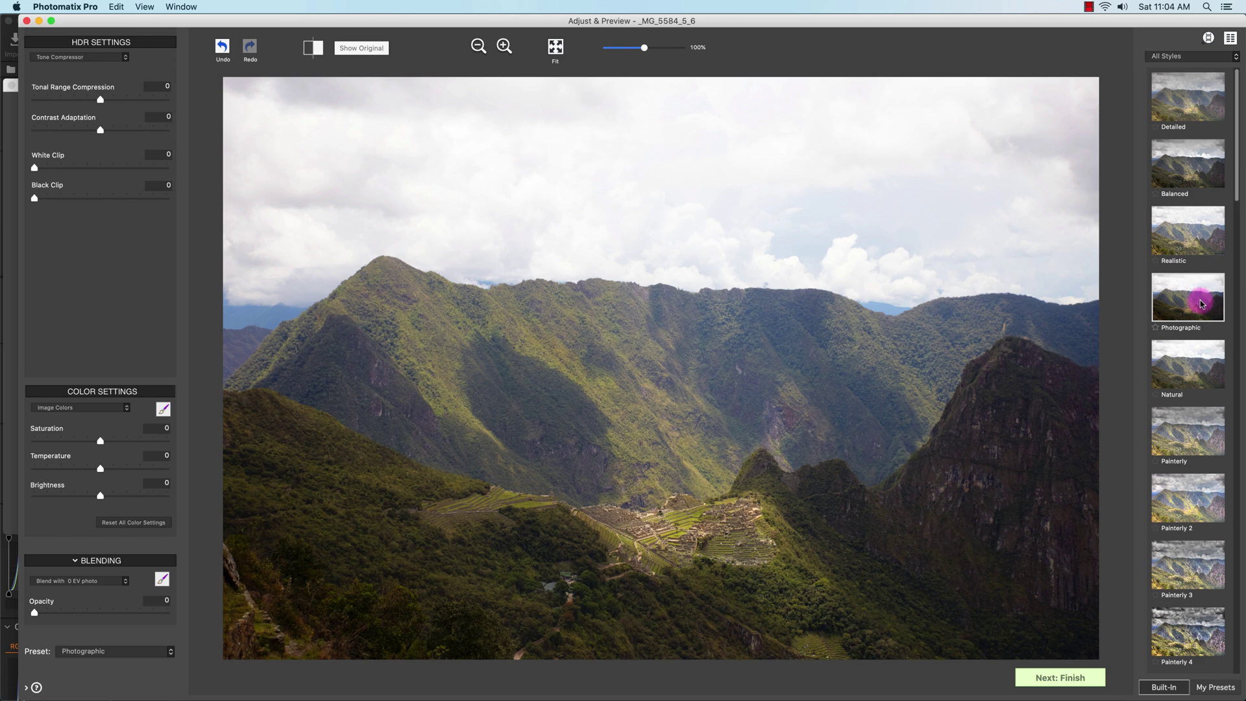
left_click(1067, 677)
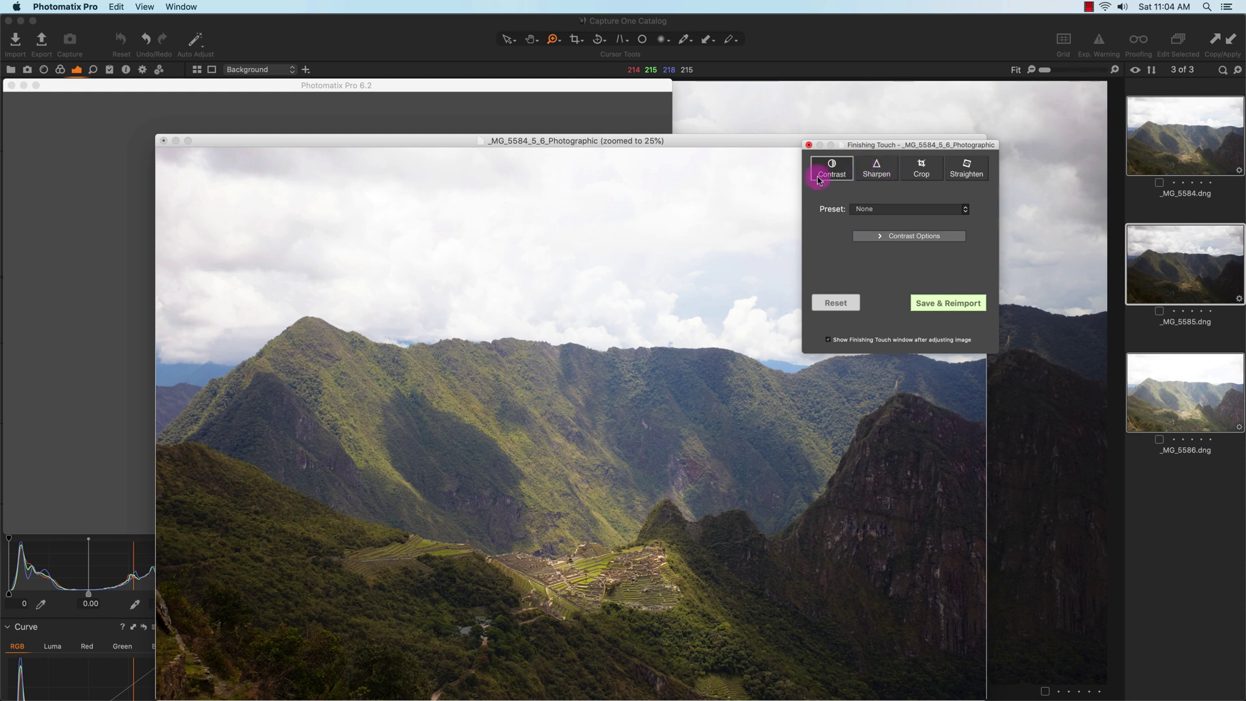
left_click(946, 304)
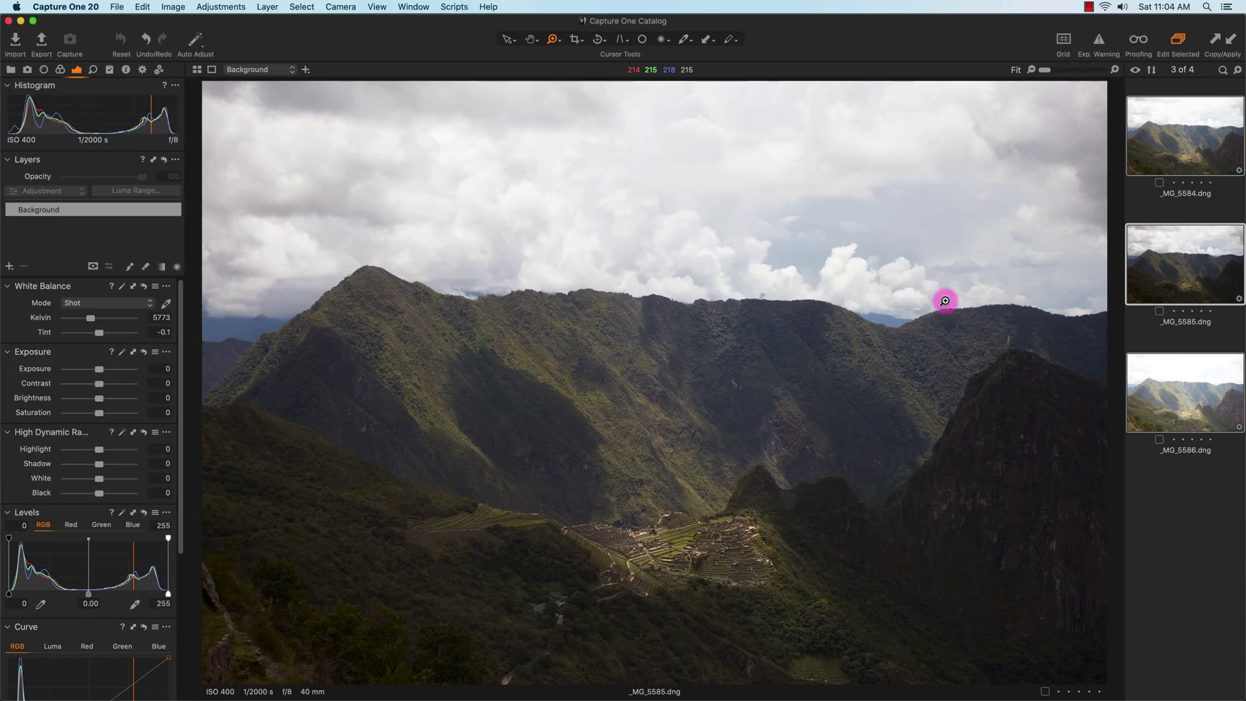
Step: Open the reimported _MG_5584_3.jpg HDR merge from the filmstrip
left_click(1189, 302)
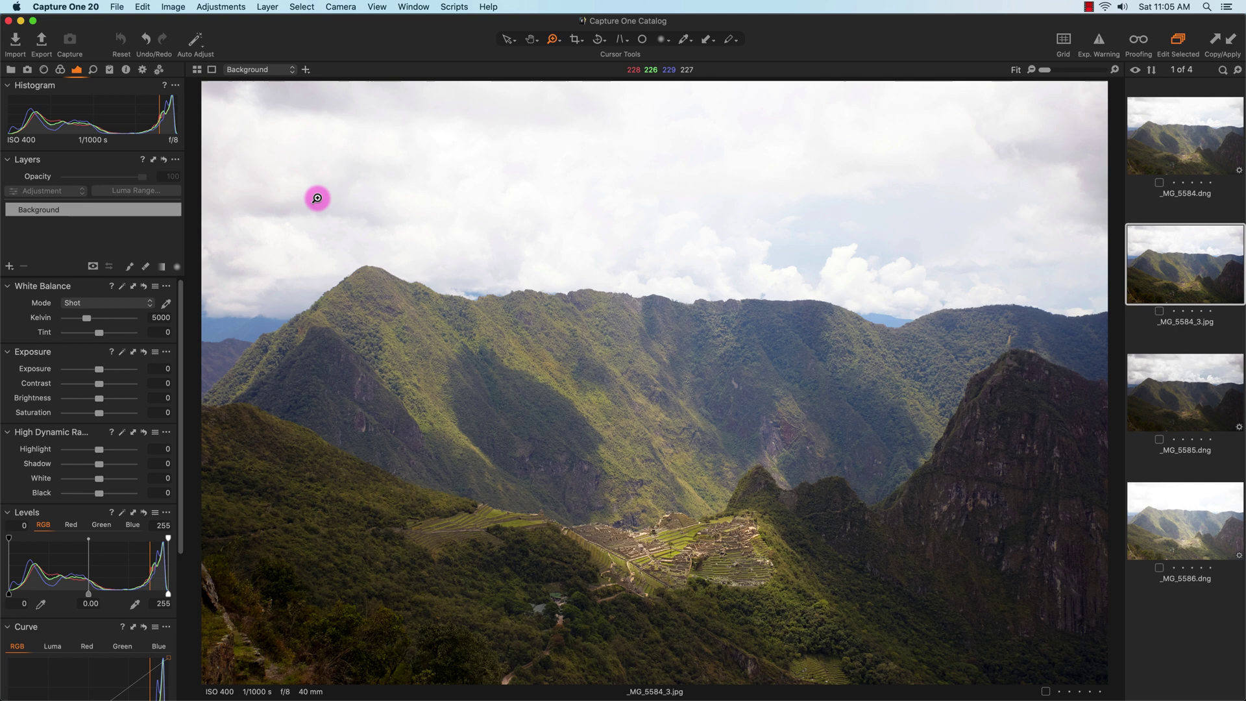
Step: Add Layer 1 with a diagonal linear gradient mask over the sky down to the ridgeline
left_click(10, 266)
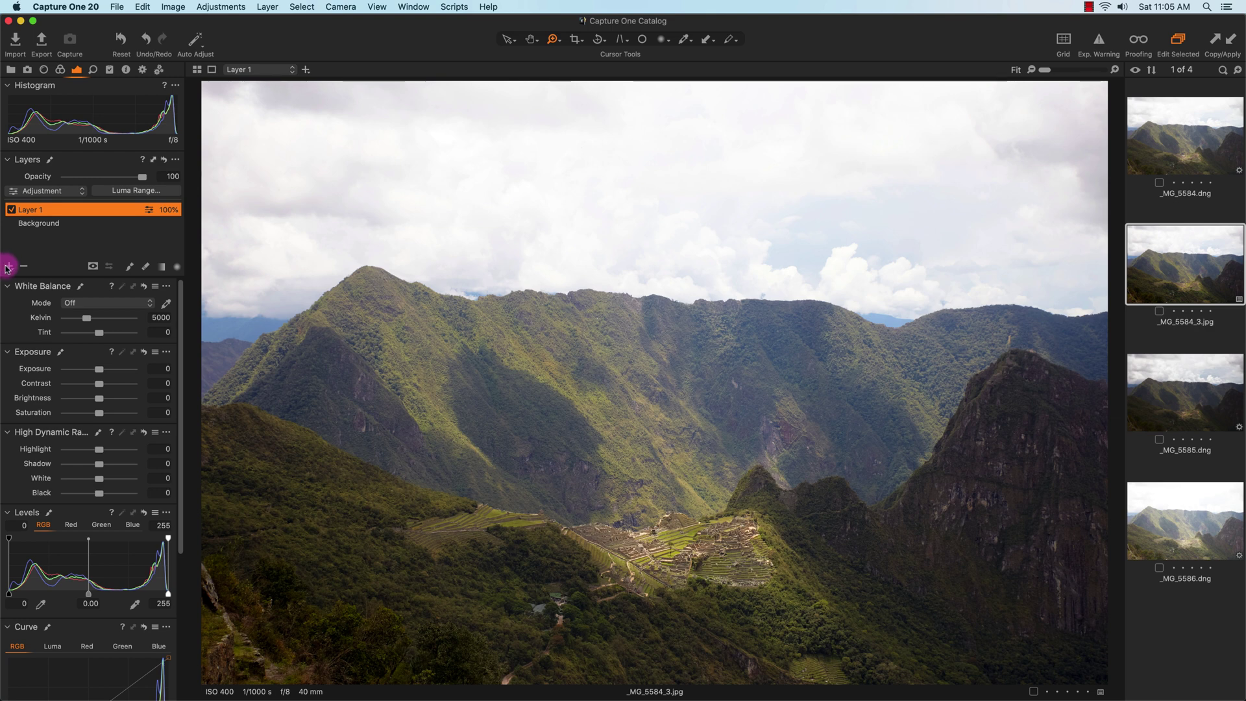
left_click(163, 267)
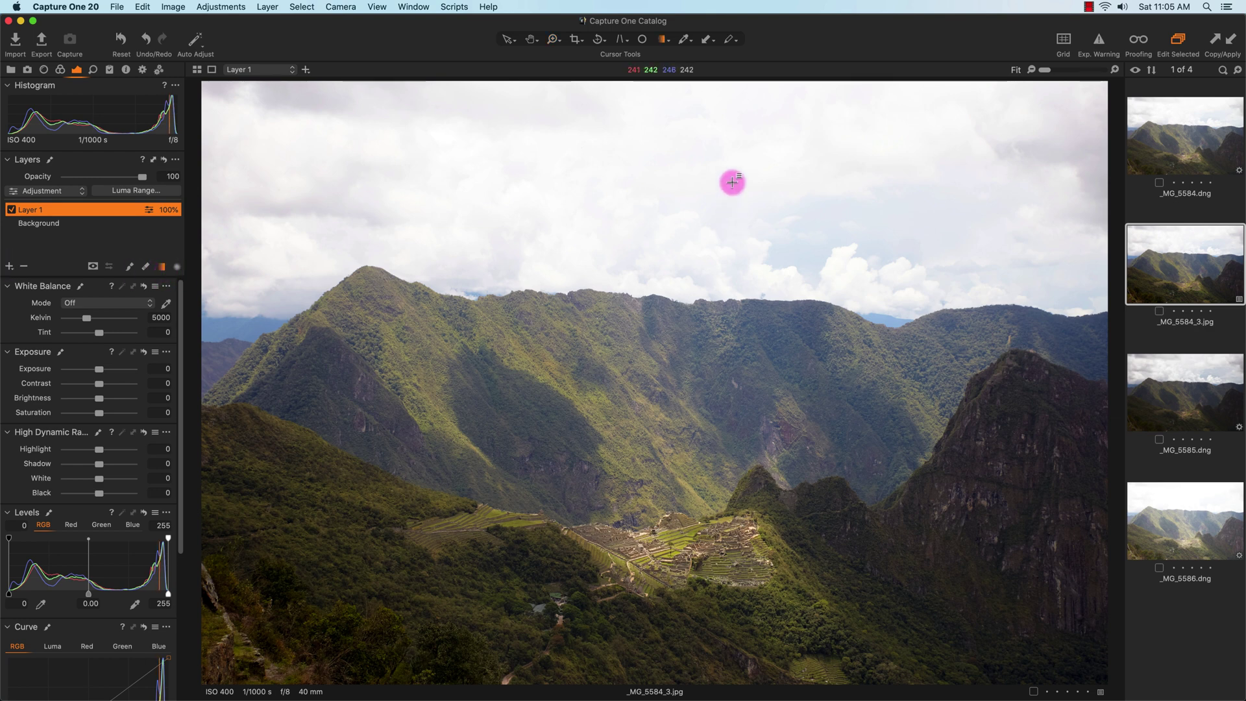
left_click_drag(668, 86, 672, 299)
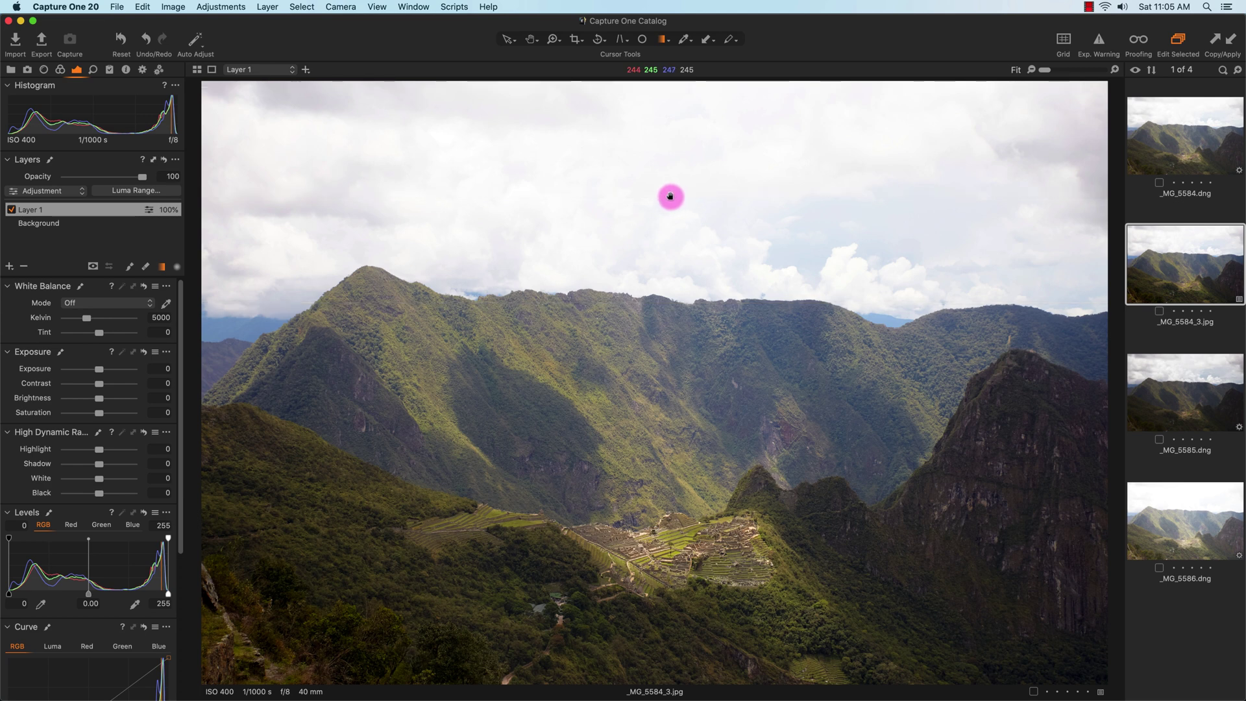
left_click_drag(670, 194, 683, 253)
mouse_move(668, 344)
left_mouse_down()
mouse_move(676, 231)
mouse_move(686, 281)
mouse_move(669, 363)
left_mouse_up()
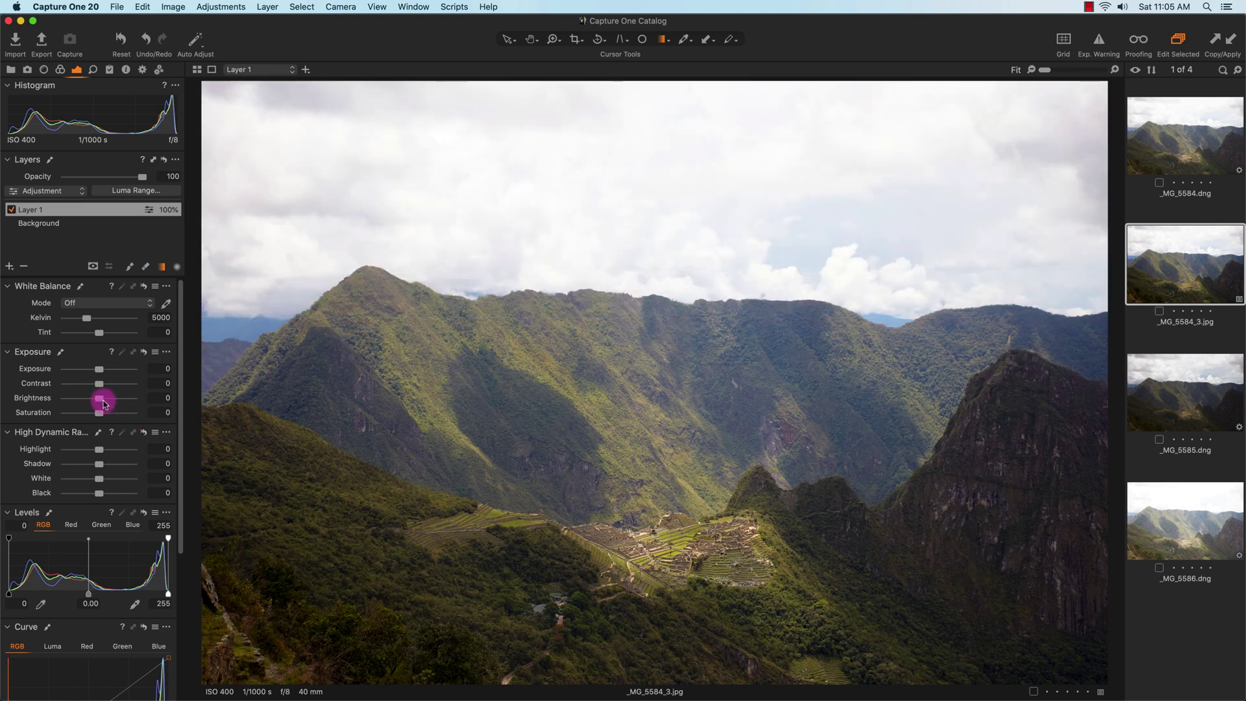
Step: Set Layer 1 Brightness to -49 and reset Highlight and White to 0
left_click_drag(101, 403, 89, 482)
double_click(93, 456)
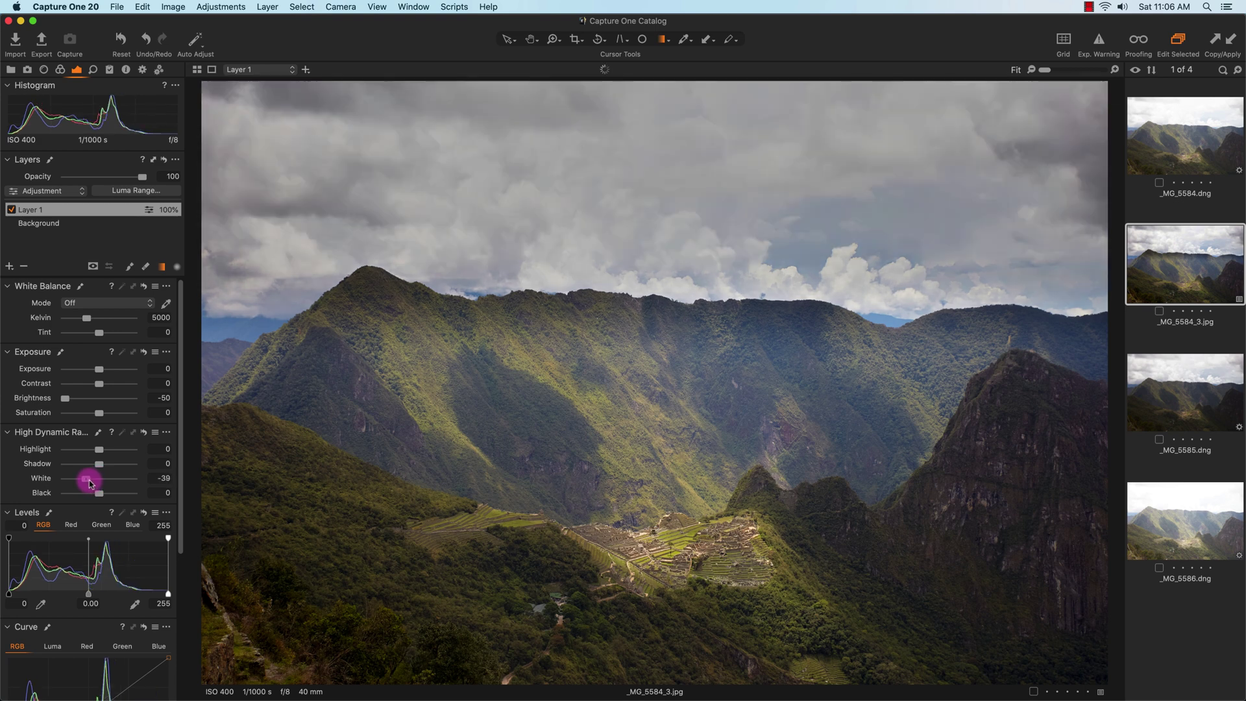
double_click(89, 480)
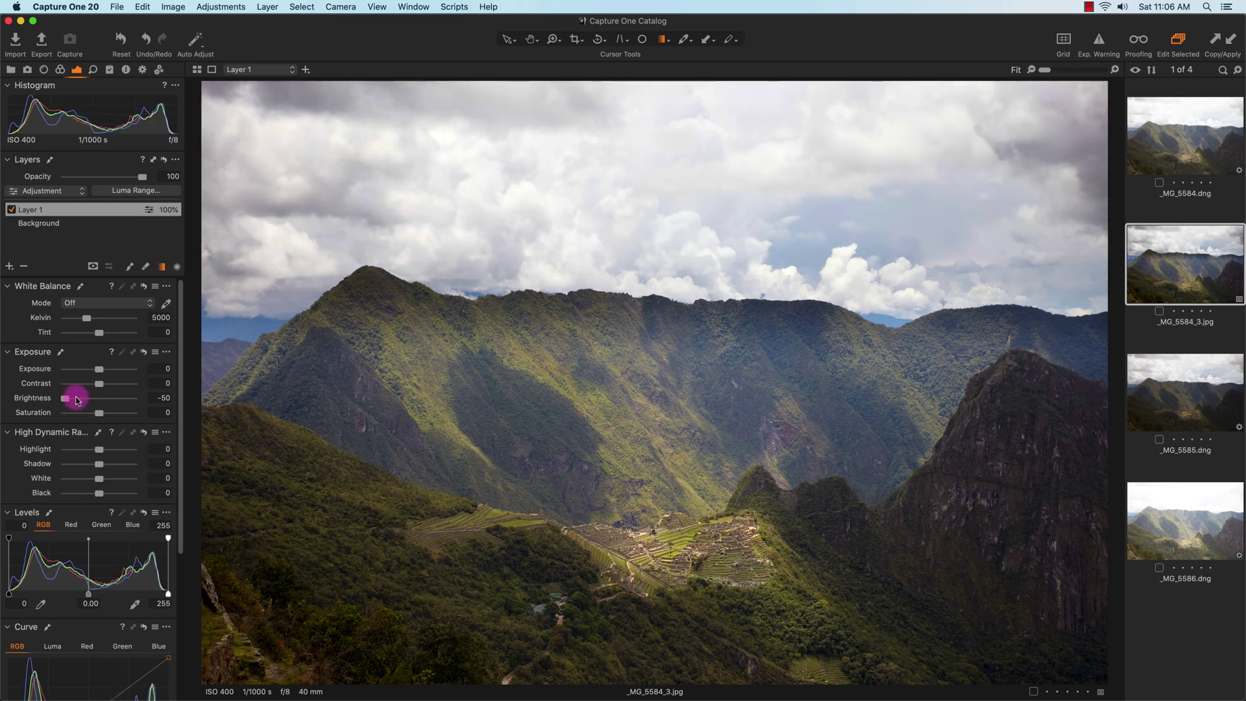
mouse_move(76, 399)
left_mouse_down()
mouse_move(64, 402)
mouse_move(87, 401)
mouse_move(68, 403)
left_mouse_up()
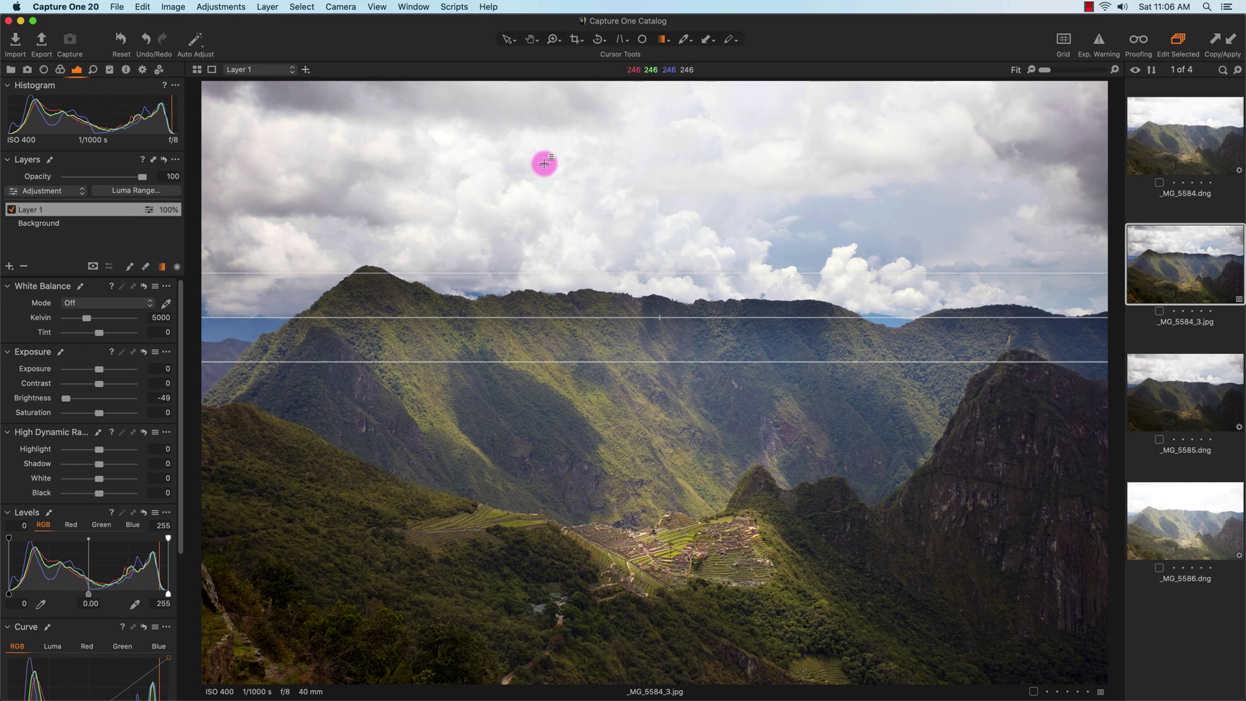
Step: Crop to a 16x9 ratio frame spanning nearly the whole image and apply it
left_click(577, 40)
right_click(667, 332)
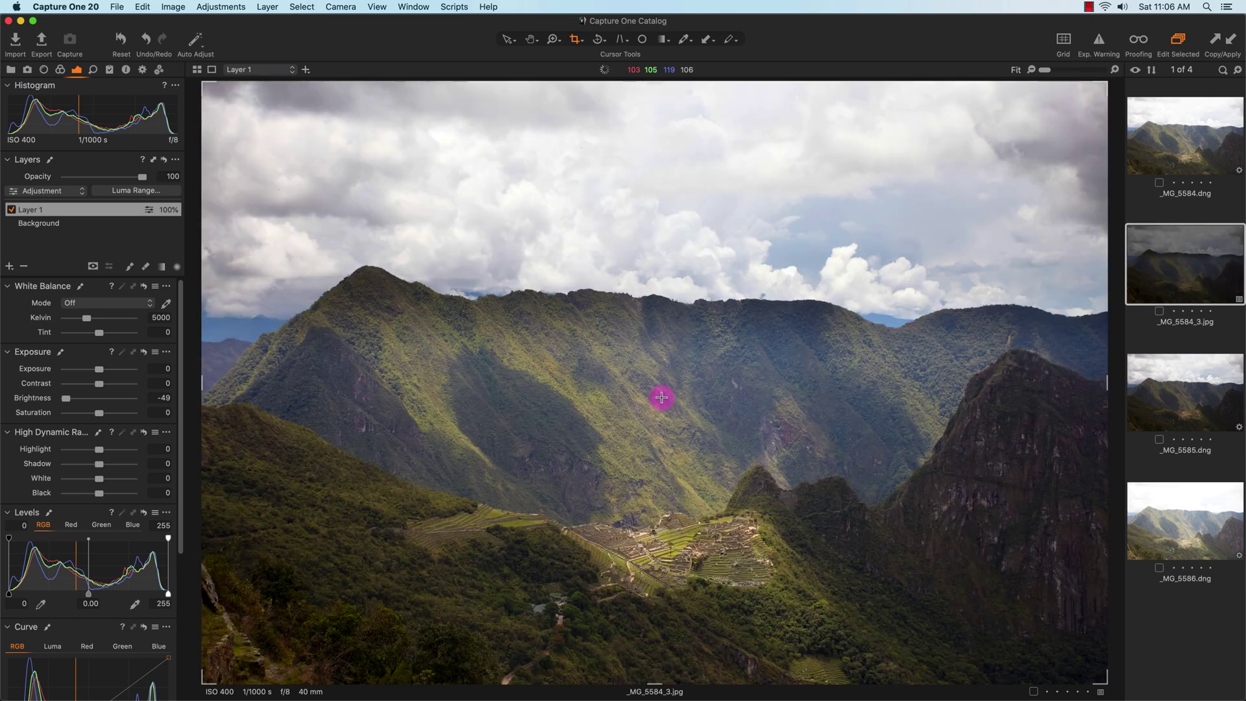
left_click_drag(661, 397, 763, 455)
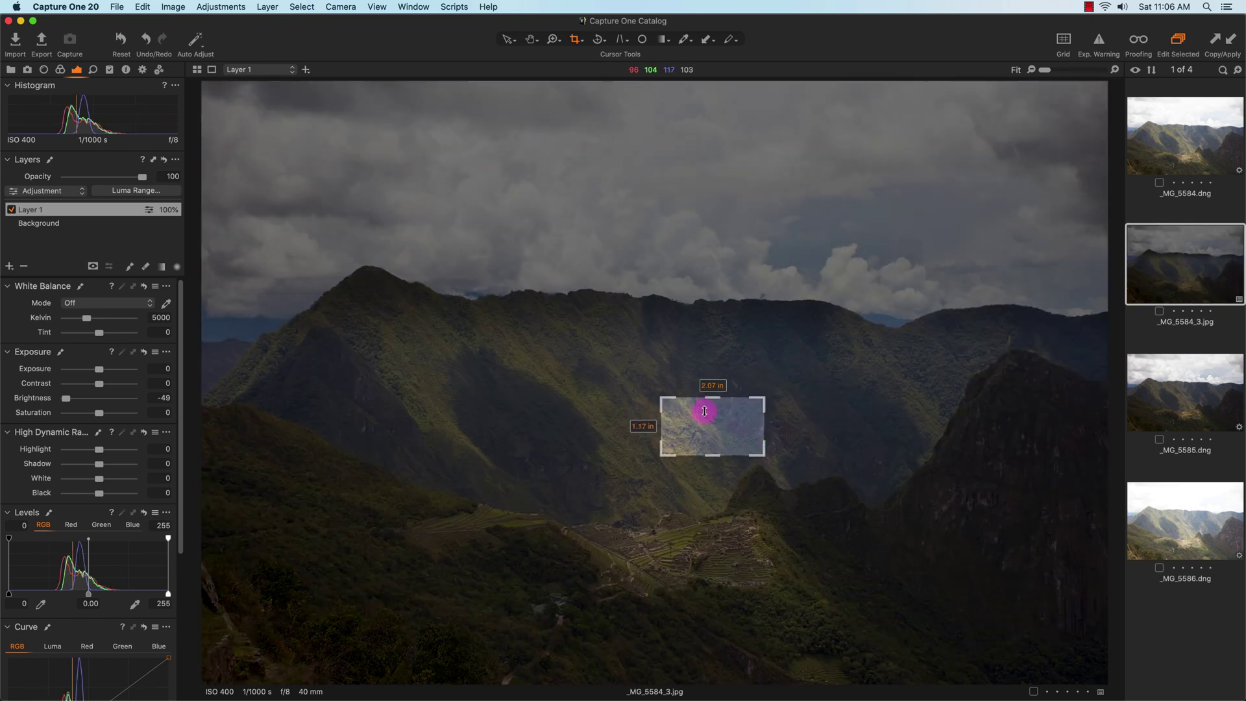
left_click_drag(215, 199, 1077, 684)
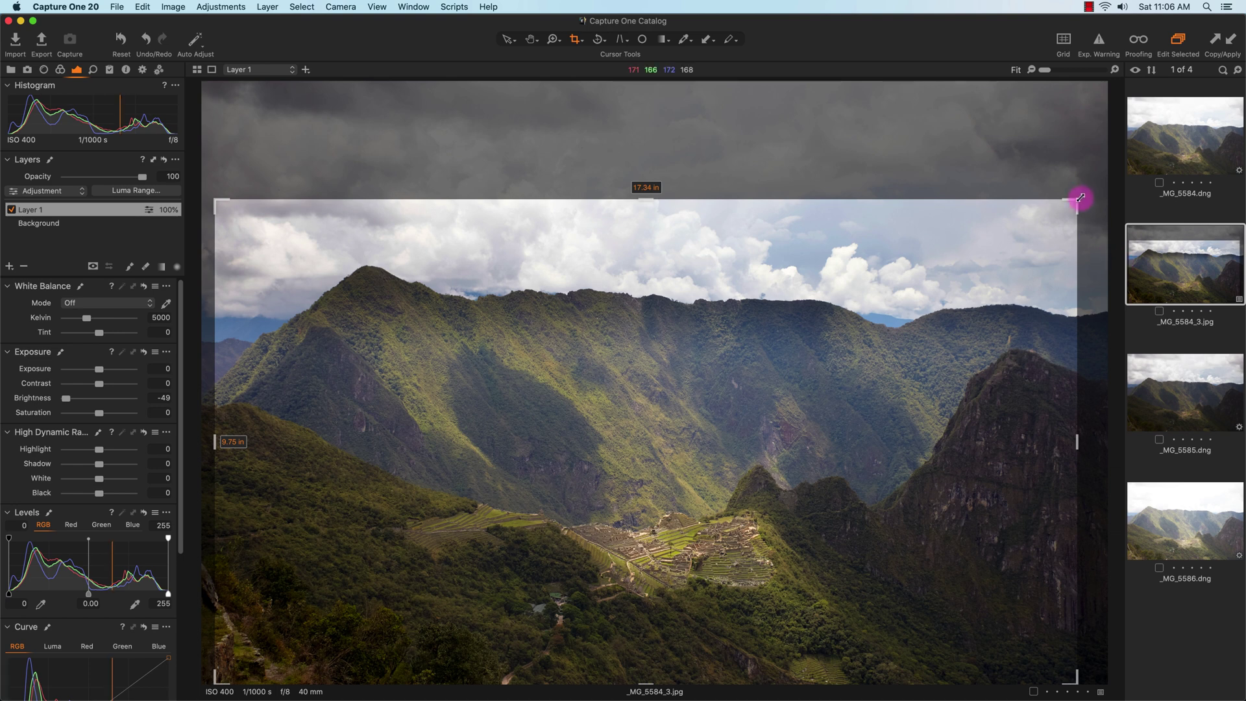
left_click_drag(1080, 197, 1149, 166)
left_click_drag(209, 185, 183, 167)
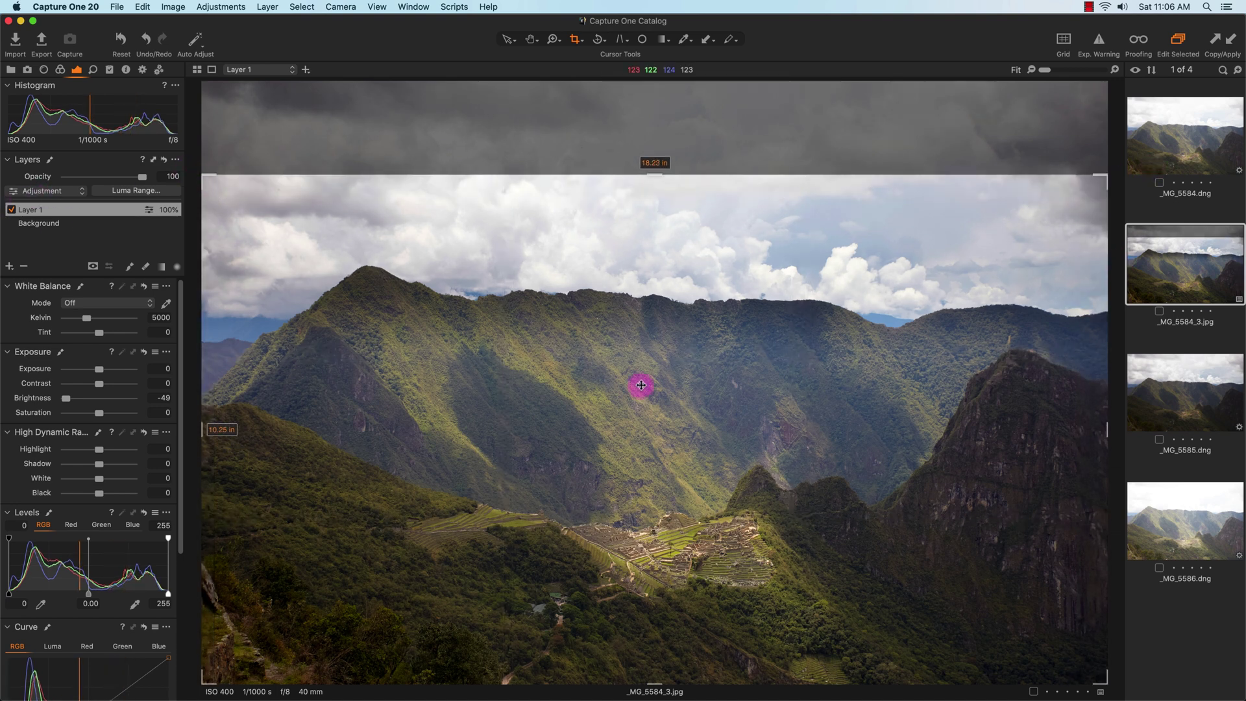
key("h")
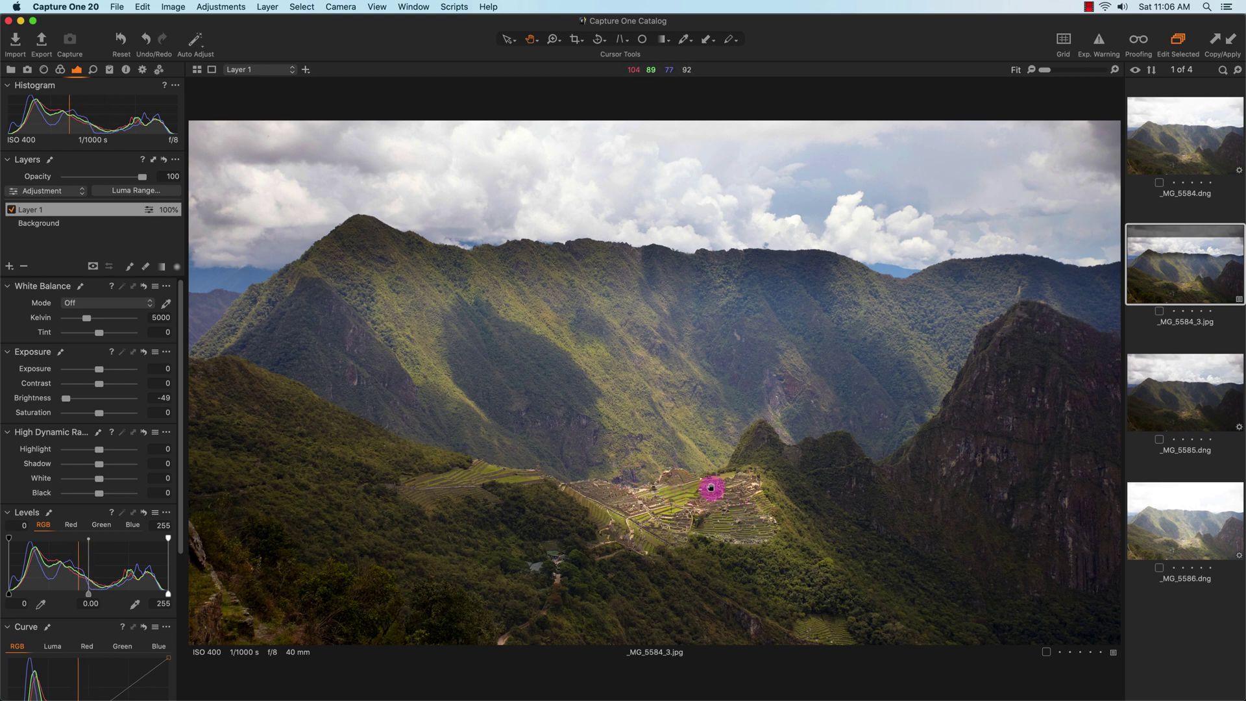
Step: Add Layer 2 with an enlarged radial gradient mask centred on the ruins
left_click(9, 267)
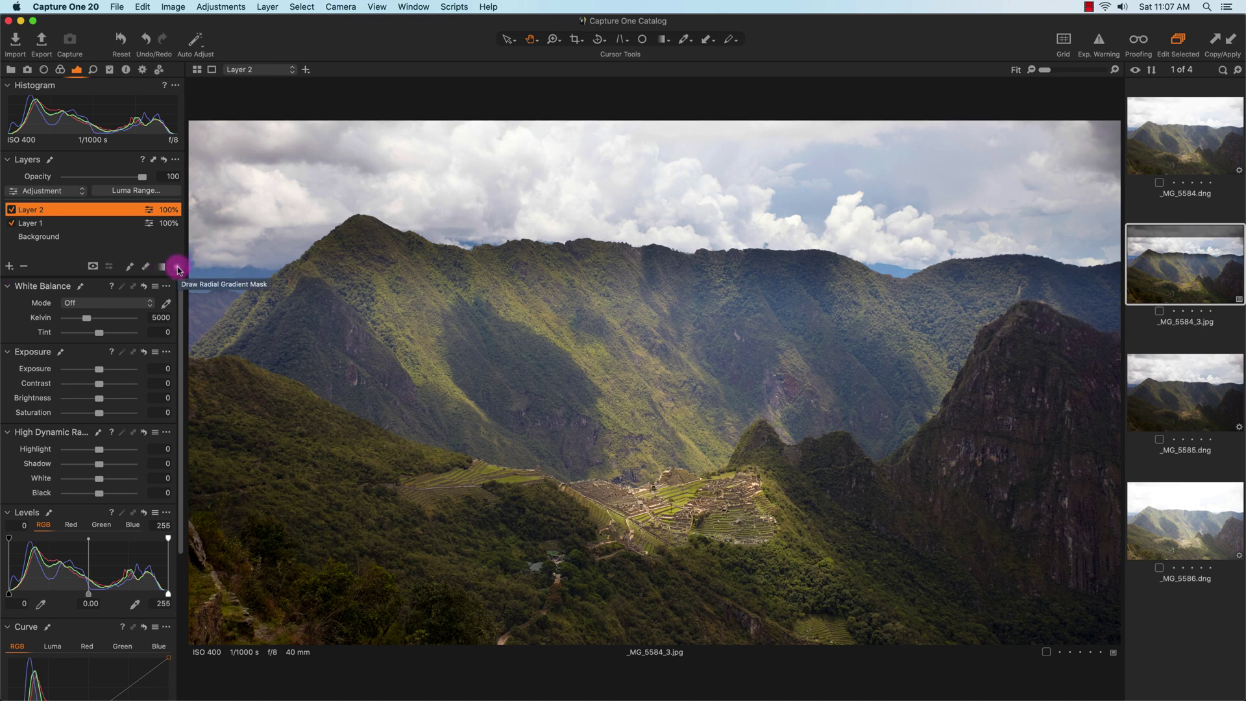
left_click(178, 267)
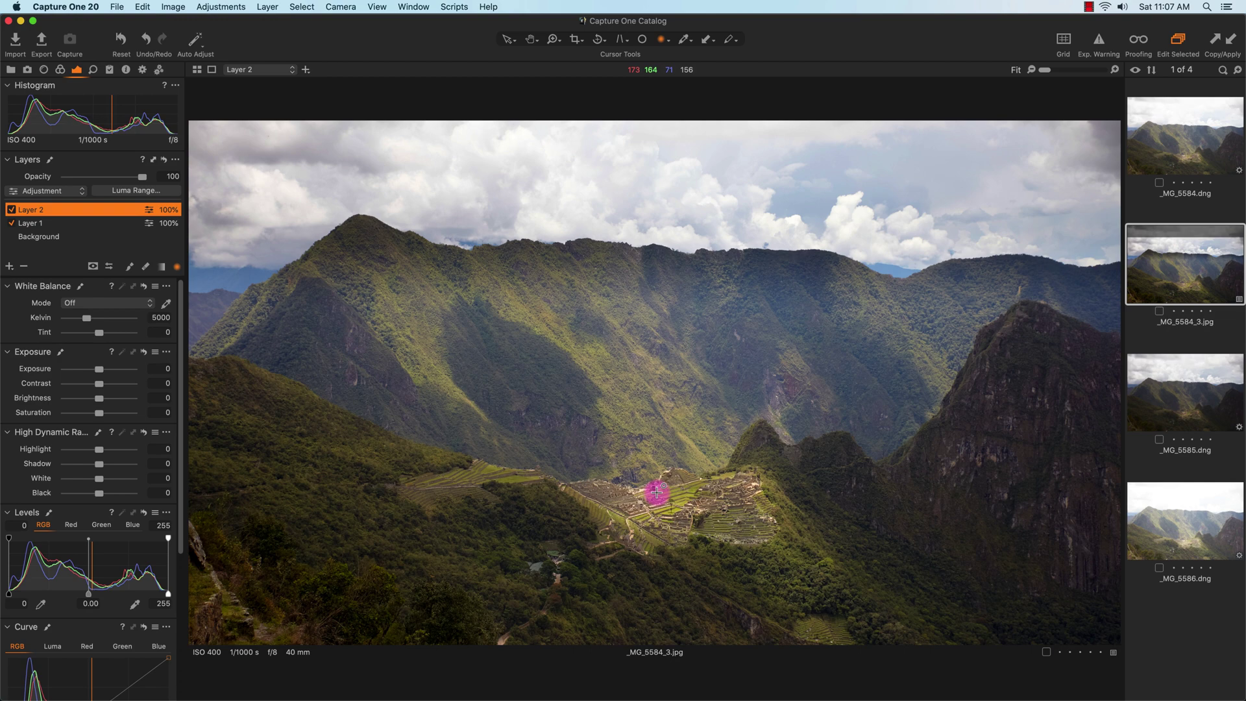
left_click_drag(652, 490, 971, 604)
left_click_drag(643, 495, 696, 509)
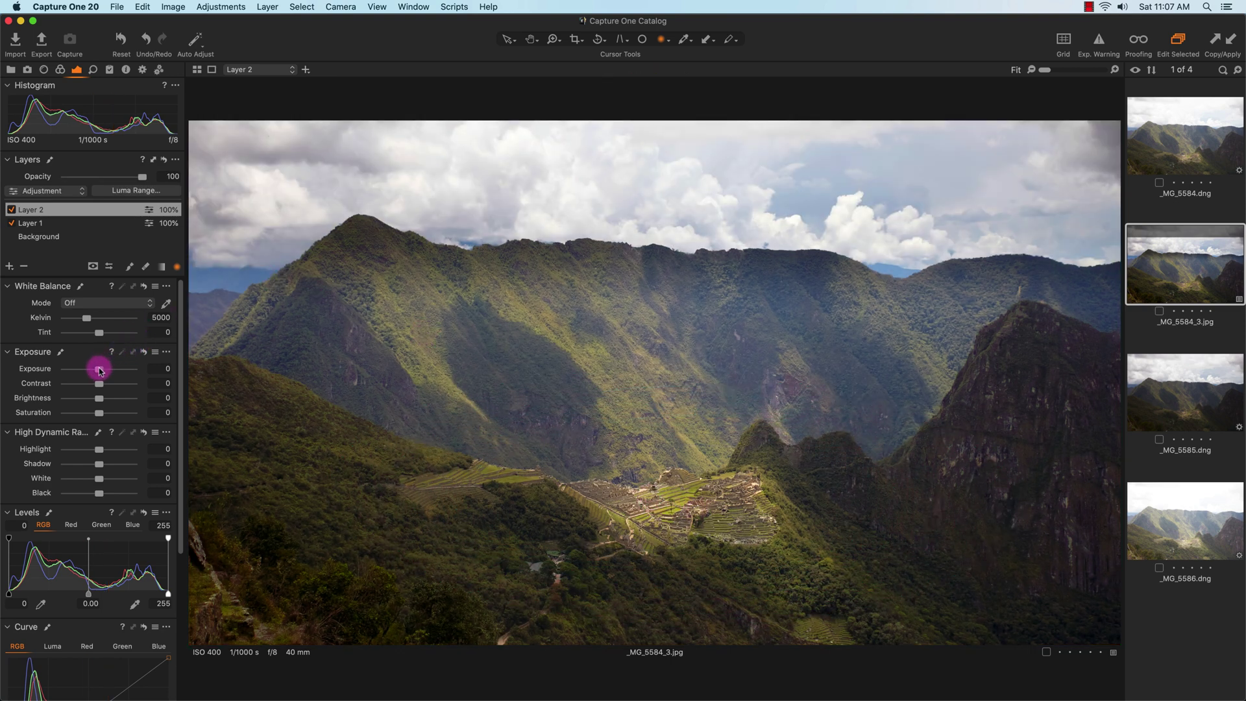
Step: Set Layer 2 Exposure to -0.42 and Shadow to -72
left_click_drag(99, 372, 99, 376)
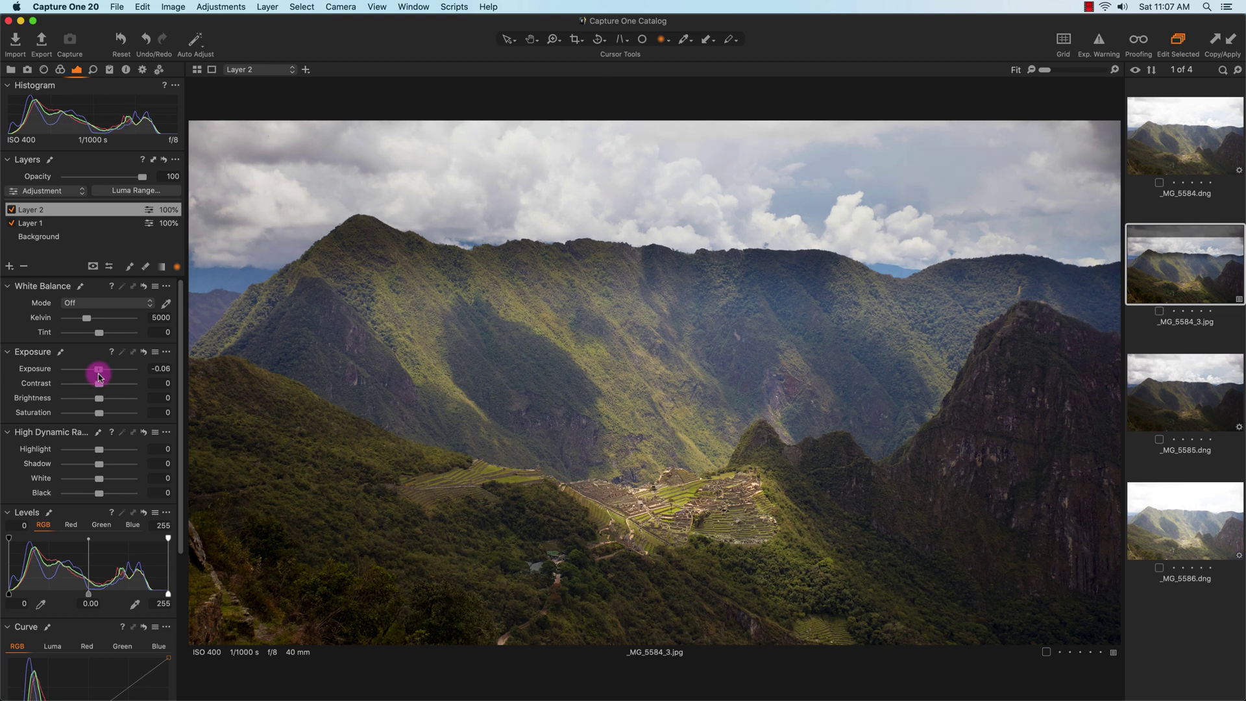
left_click_drag(98, 376, 96, 377)
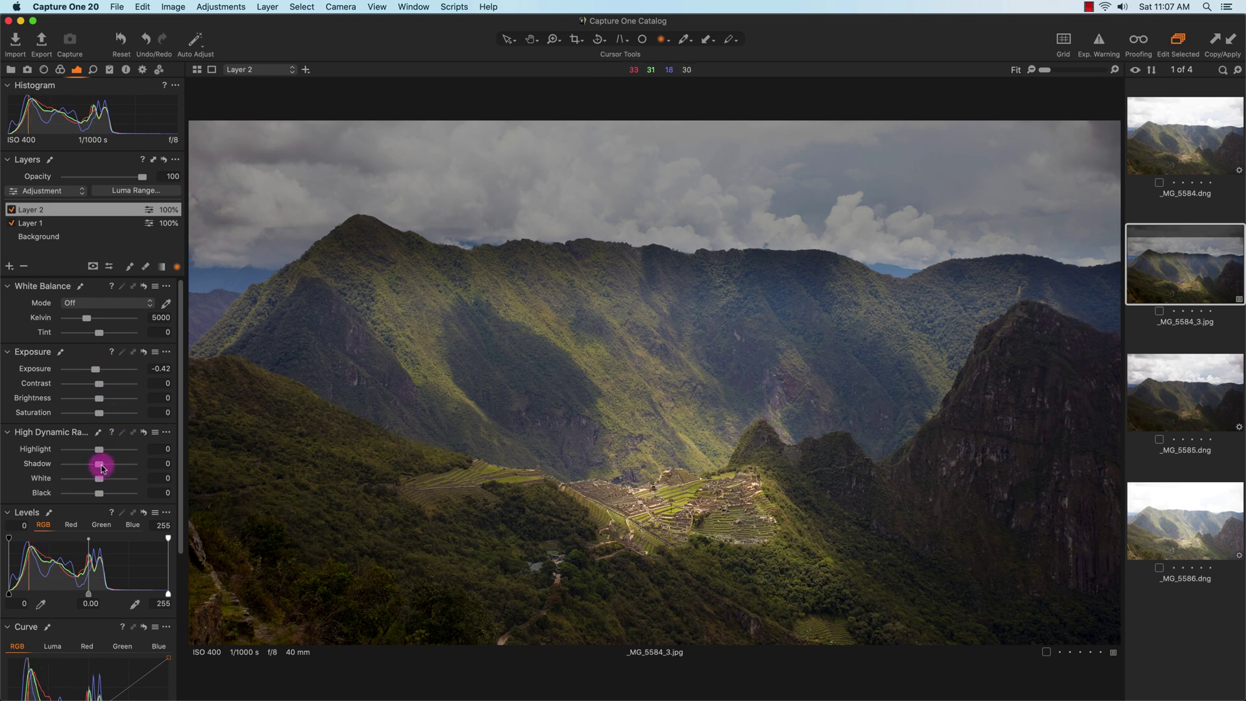
left_click_drag(99, 464, 75, 468)
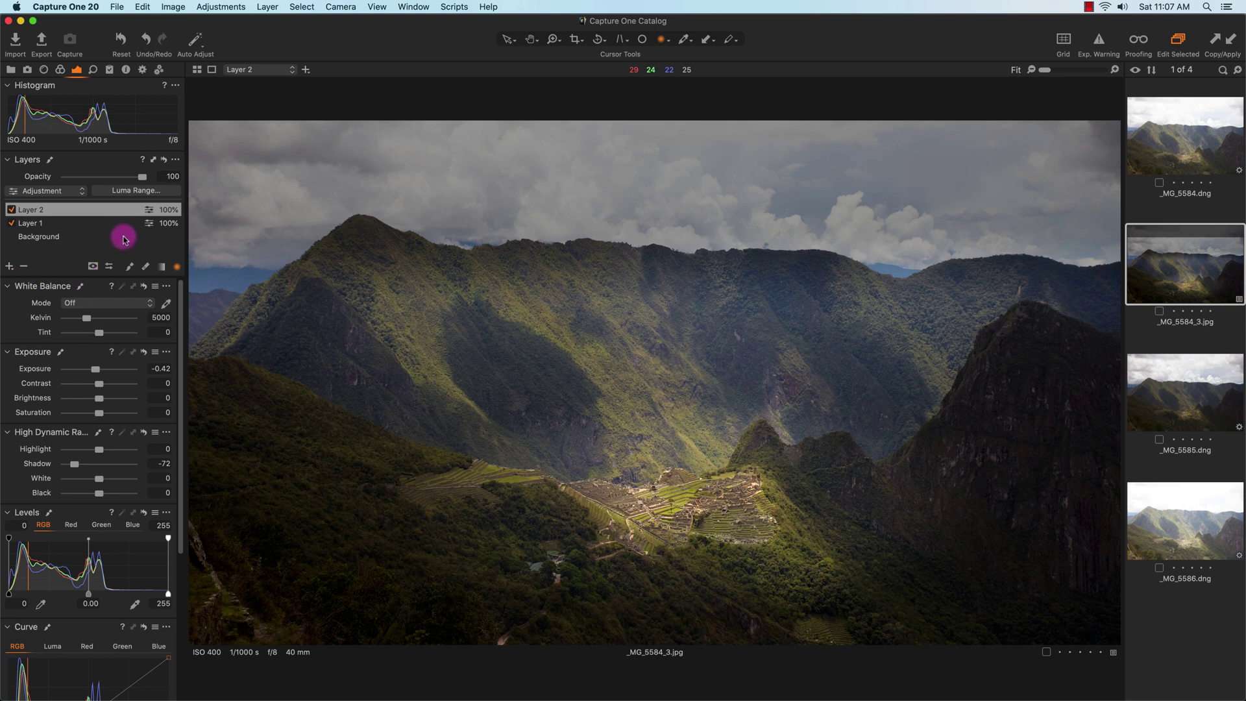
Step: Add a new adjustment layer, Layer 3, after dismissing Layer 2's mask menu
right_click(105, 213)
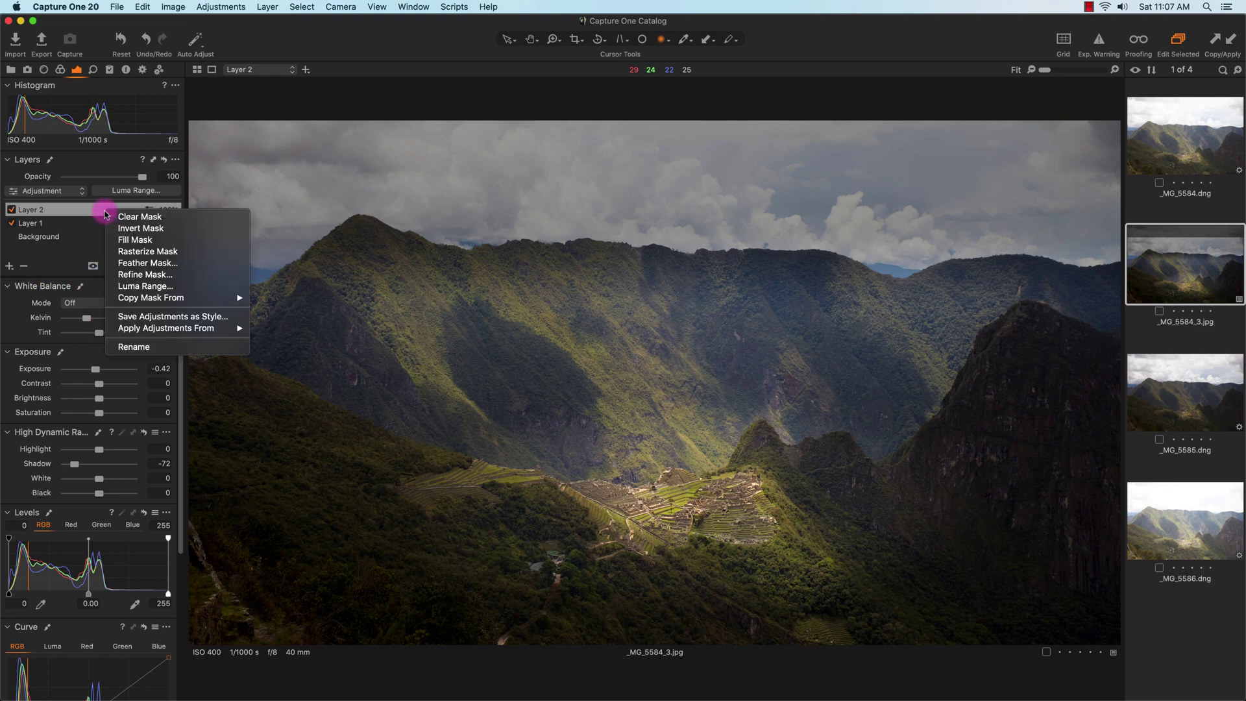
left_click(33, 253)
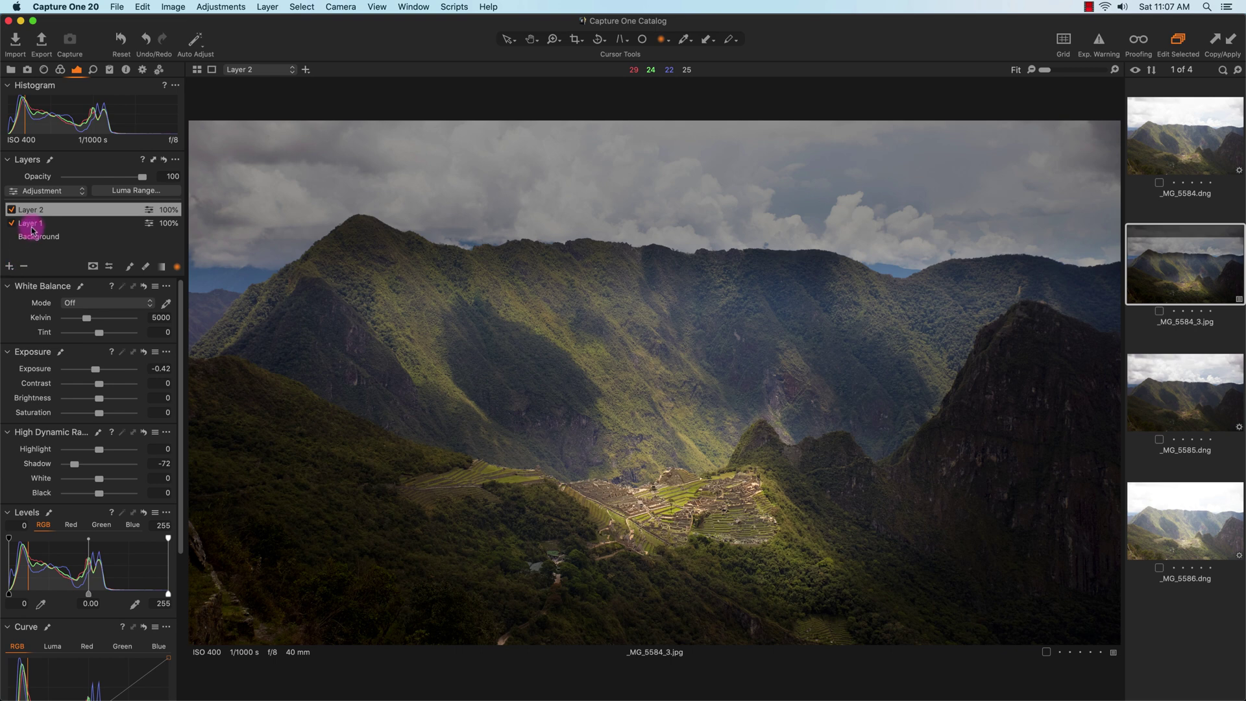
left_click(11, 267)
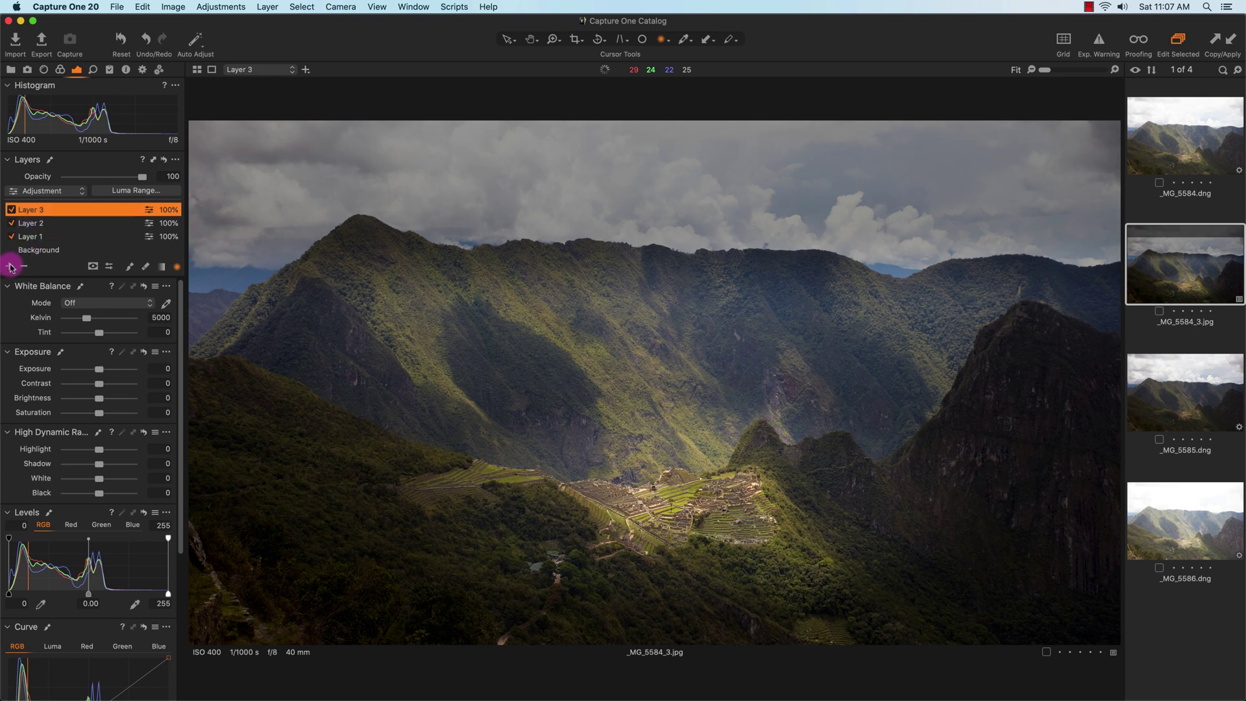
Step: Copy Layer 2's radial mask onto Layer 3 and invert it
right_click(88, 216)
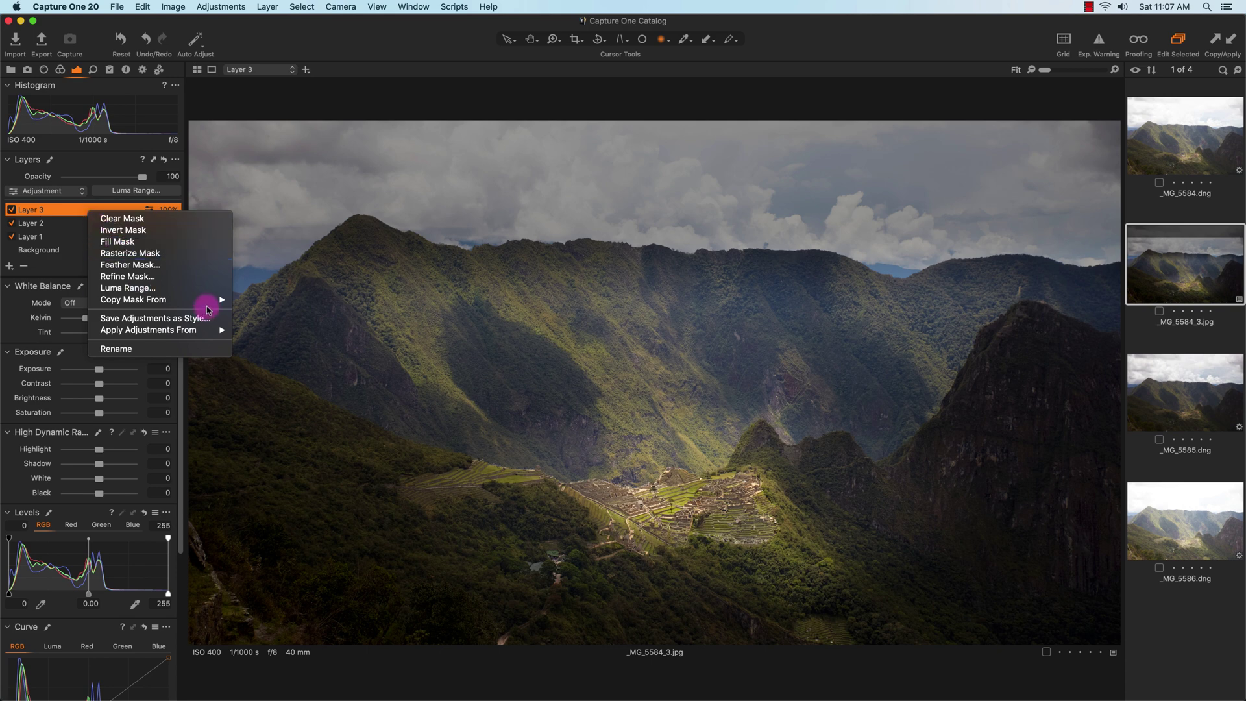
mouse_move(200, 295)
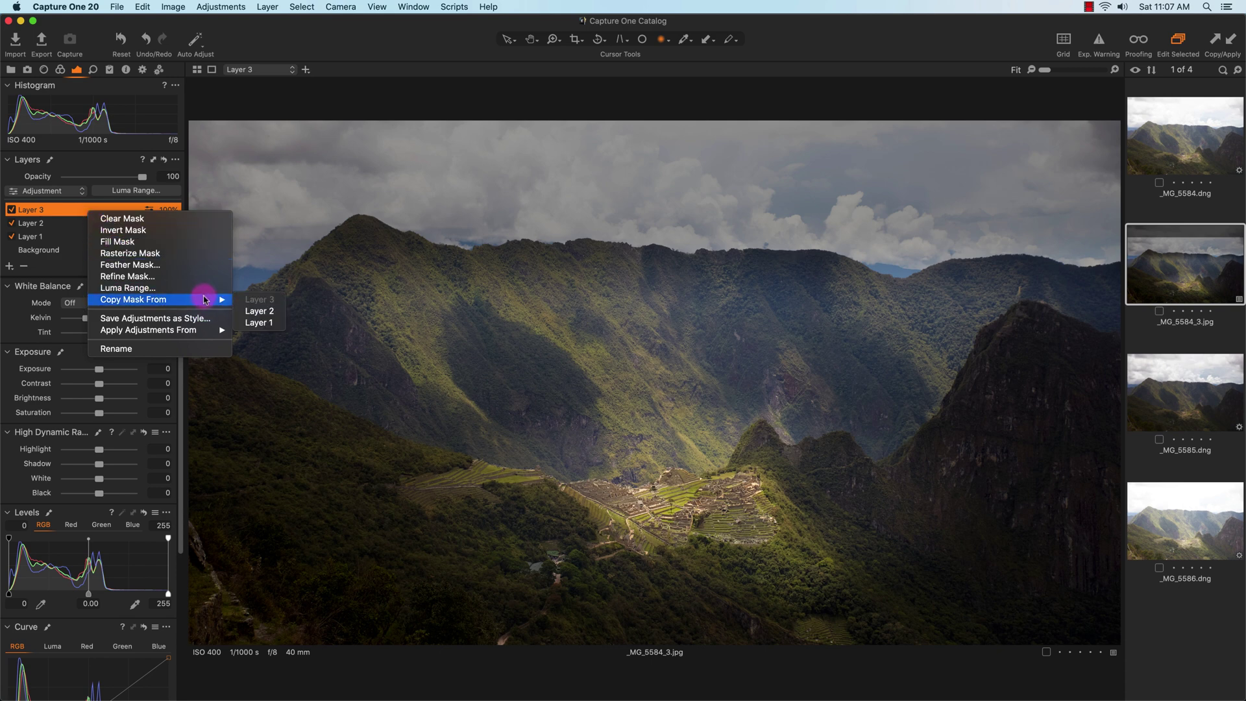
left_click(260, 311)
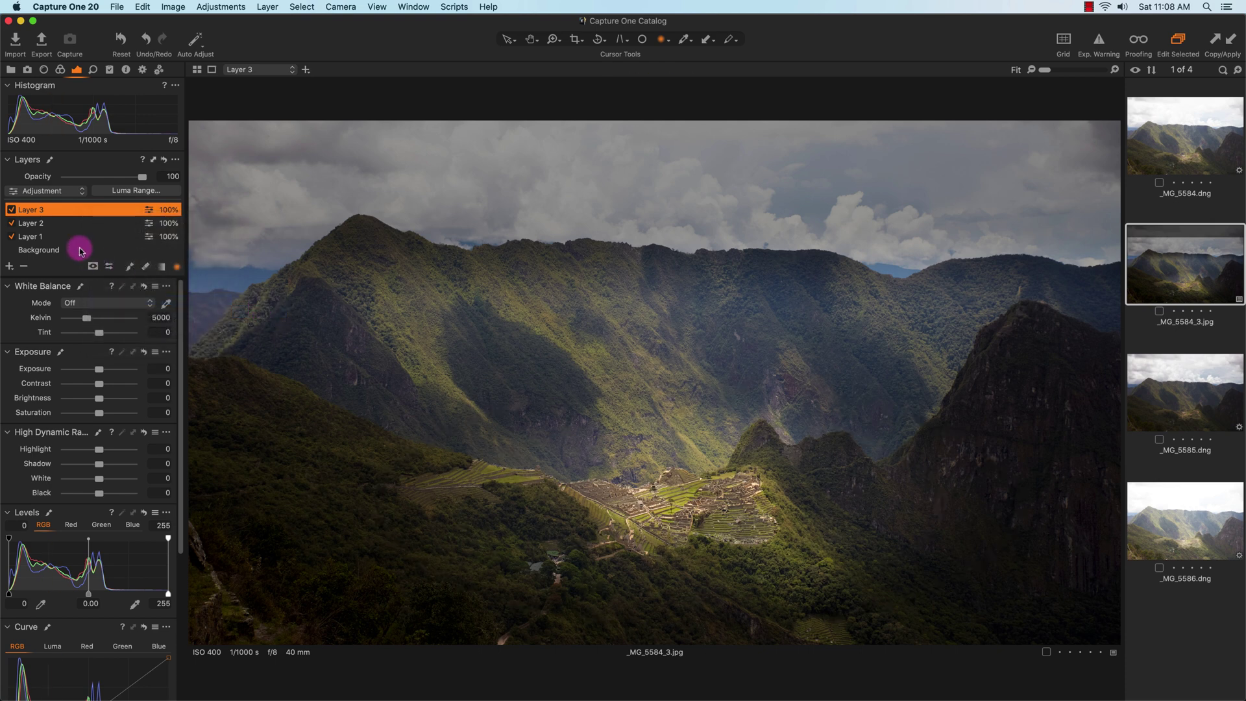
right_click(78, 207)
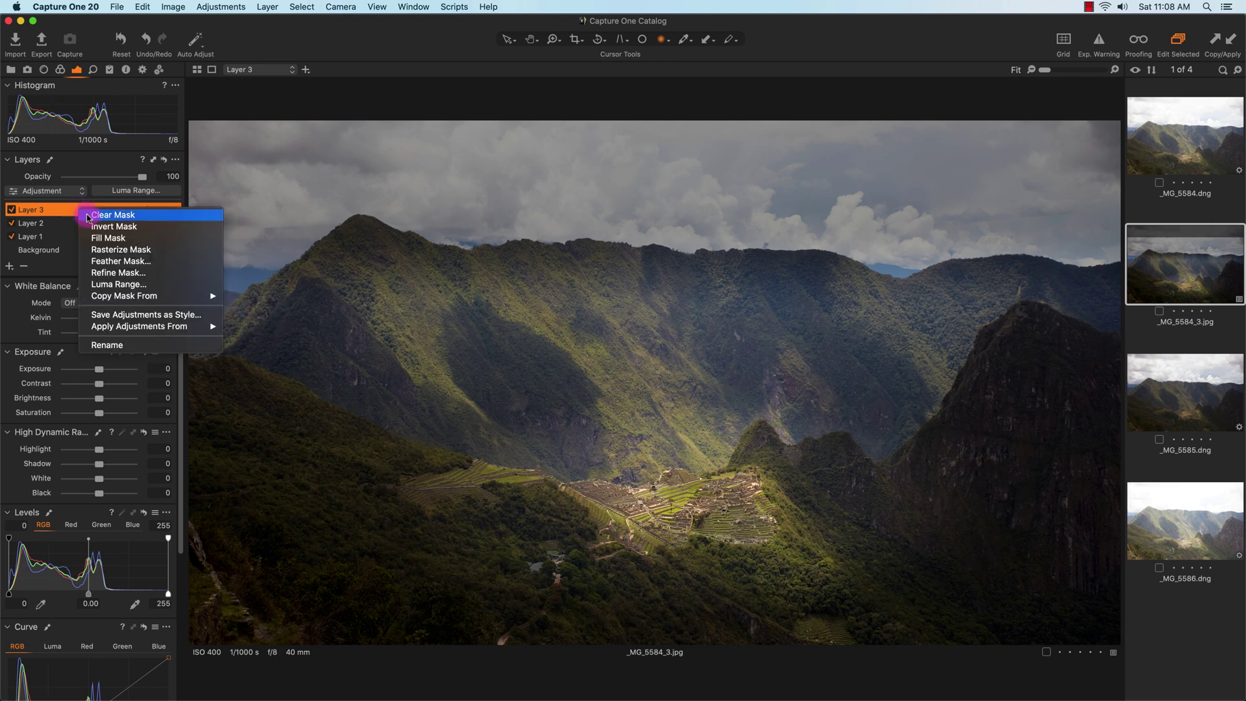
left_click(94, 228)
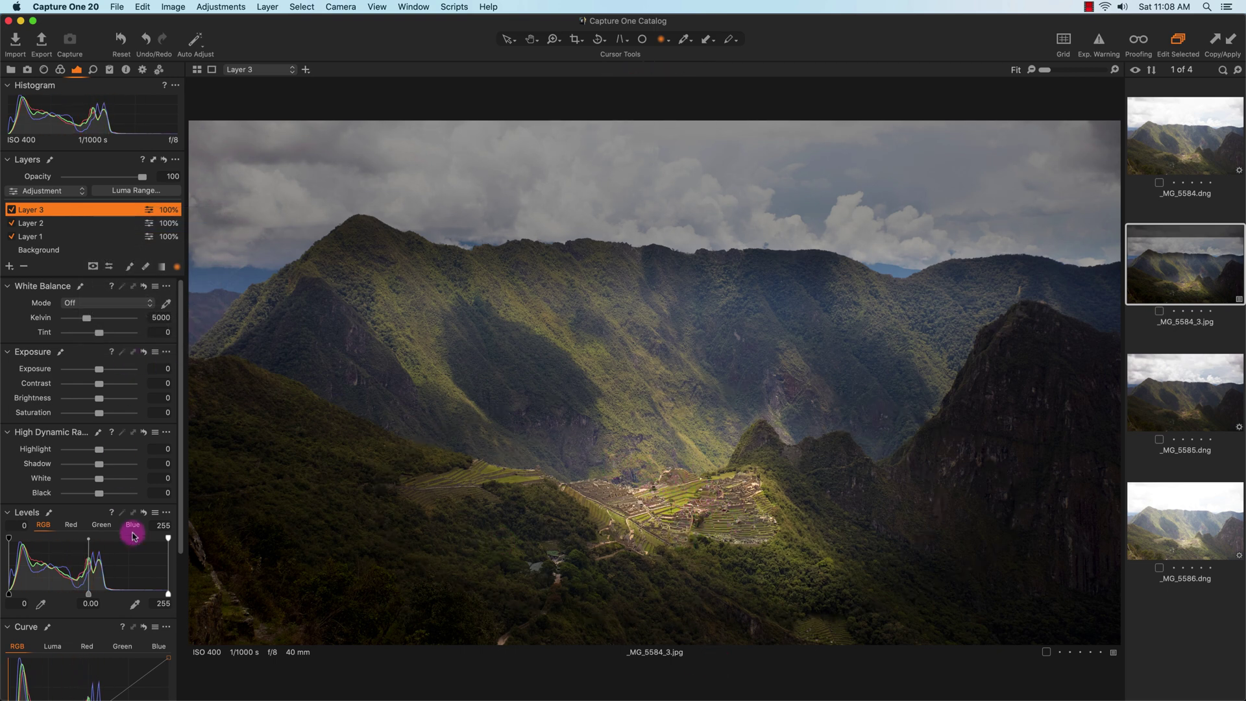
Step: Raise Layer 3's RGB curve midtones and drag the radial mask rings outward for a wider falloff
scroll(180, 575, "down", 10)
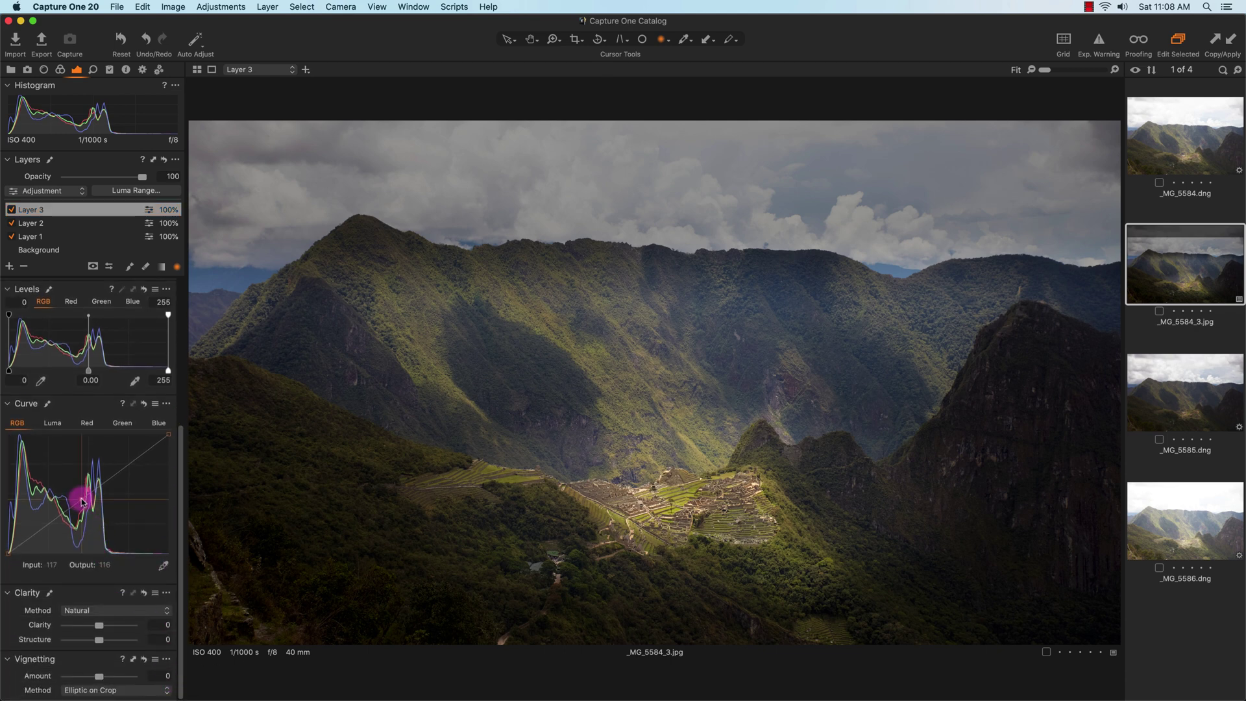
left_click_drag(82, 501, 83, 493)
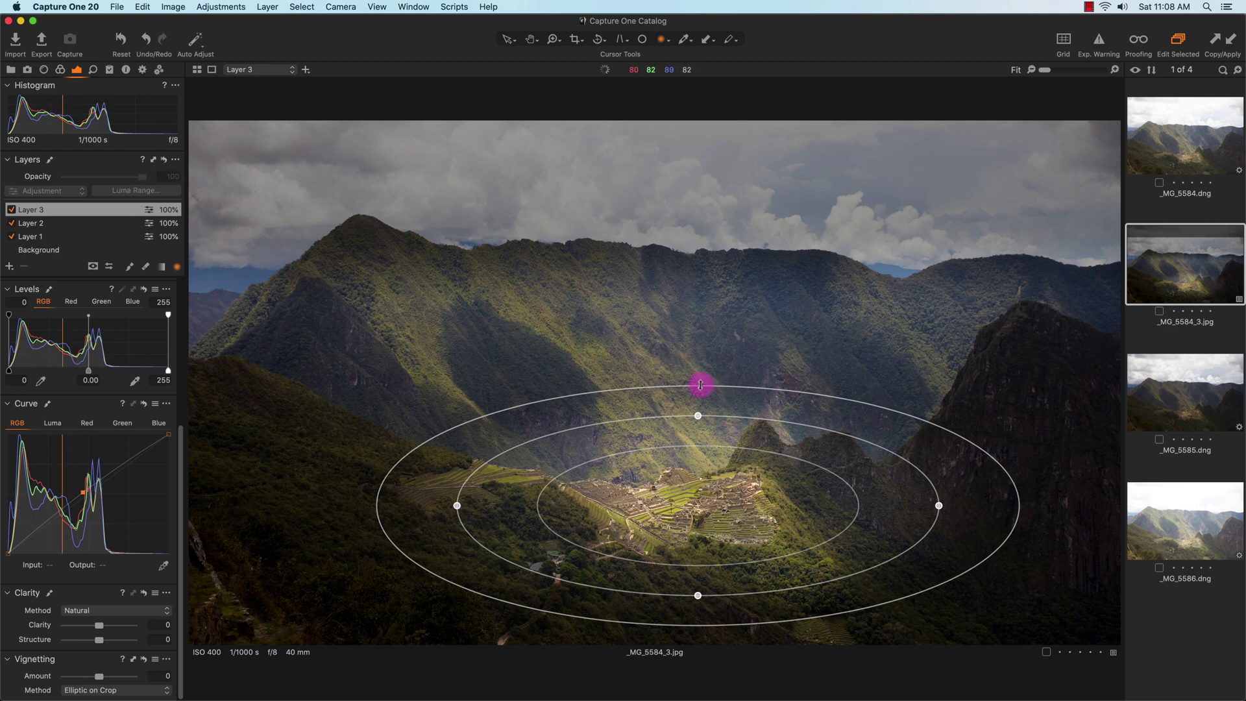
mouse_move(698, 383)
left_mouse_down()
mouse_move(700, 351)
mouse_move(682, 399)
left_mouse_up()
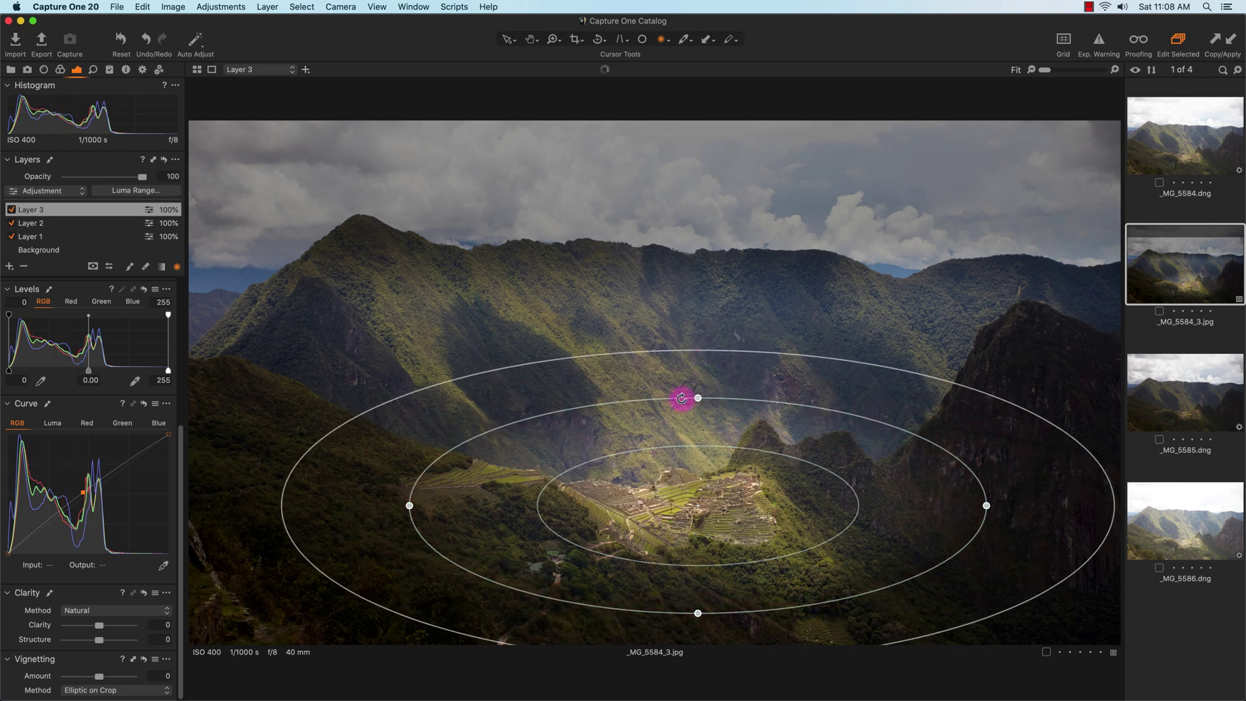
left_click_drag(680, 448, 697, 488)
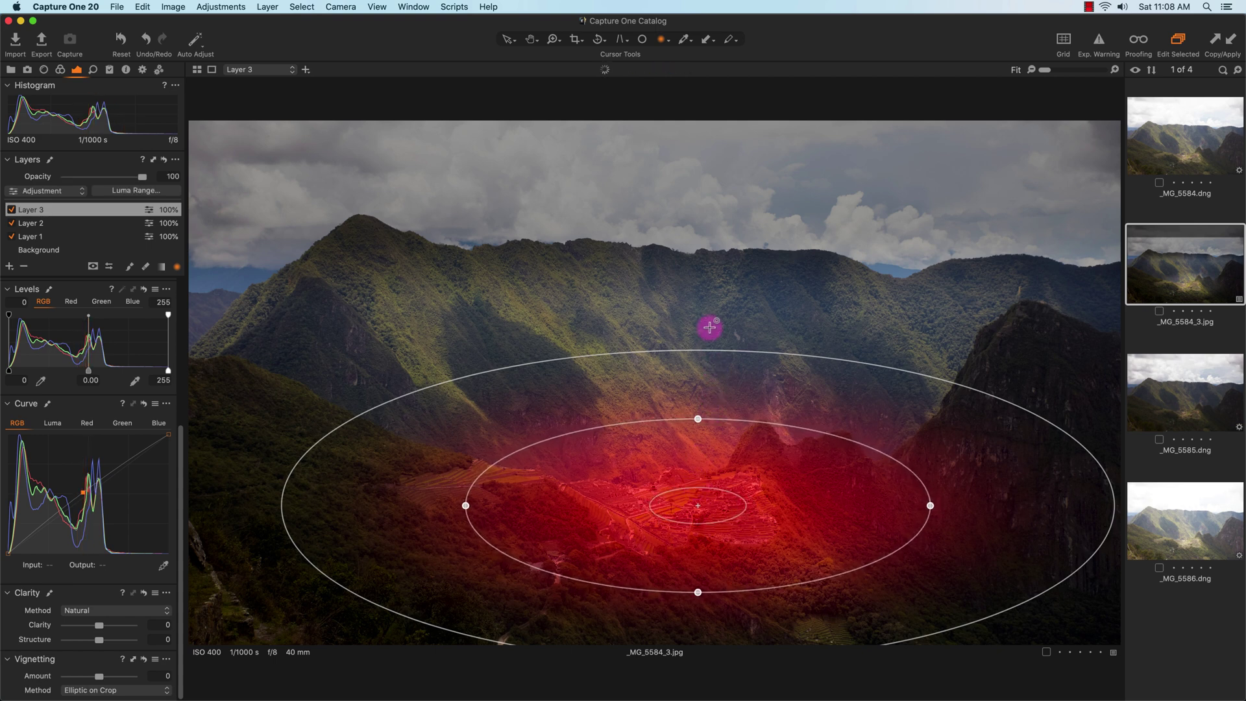
left_click_drag(708, 351, 706, 338)
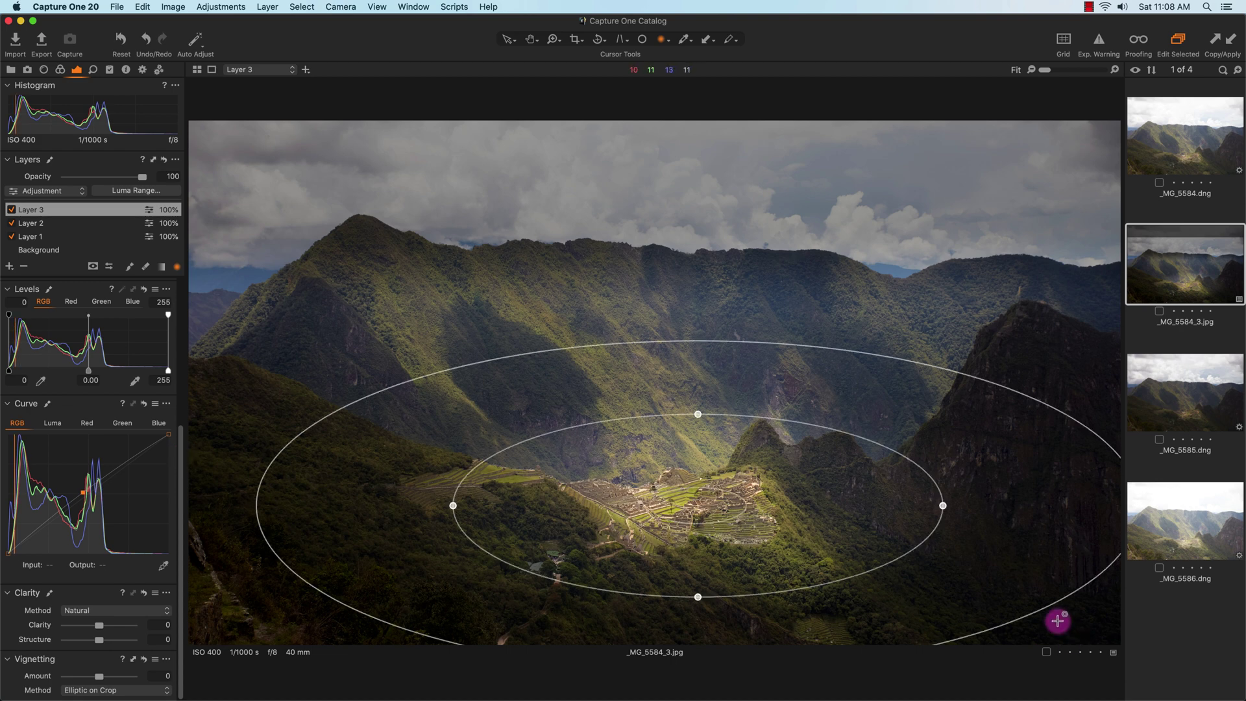
Step: Ease Layer 2's High Dynamic Range Shadow from -72 to -41, then reselect Layer 3
left_click(36, 225)
left_click_drag(181, 512, 189, 307)
mouse_move(99, 442)
left_mouse_down()
mouse_move(64, 457)
mouse_move(85, 447)
left_mouse_up()
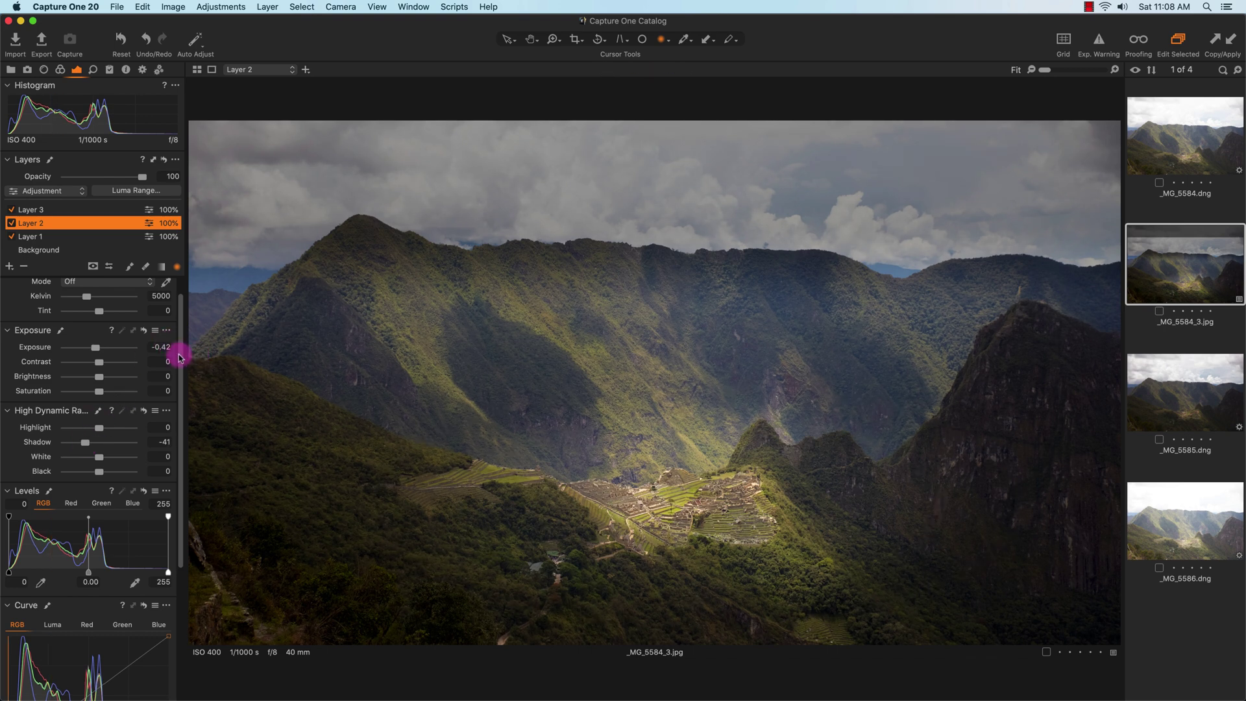
left_click_drag(181, 353, 182, 381)
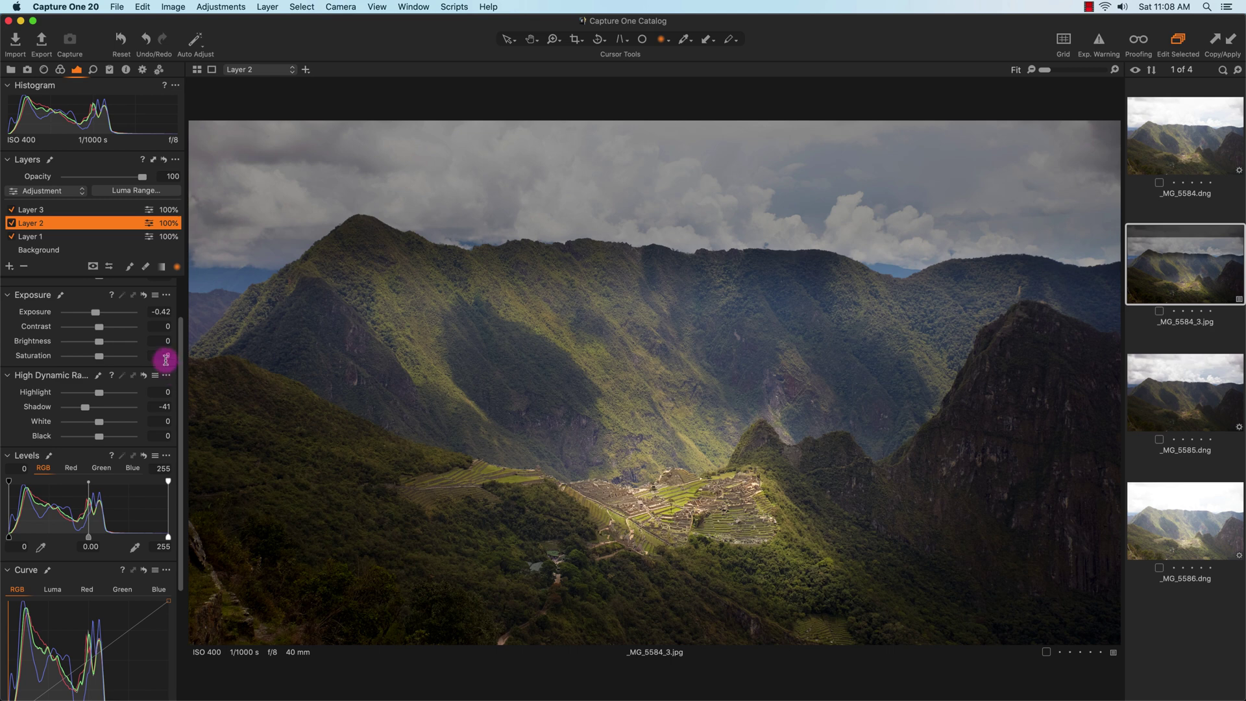
left_click(46, 209)
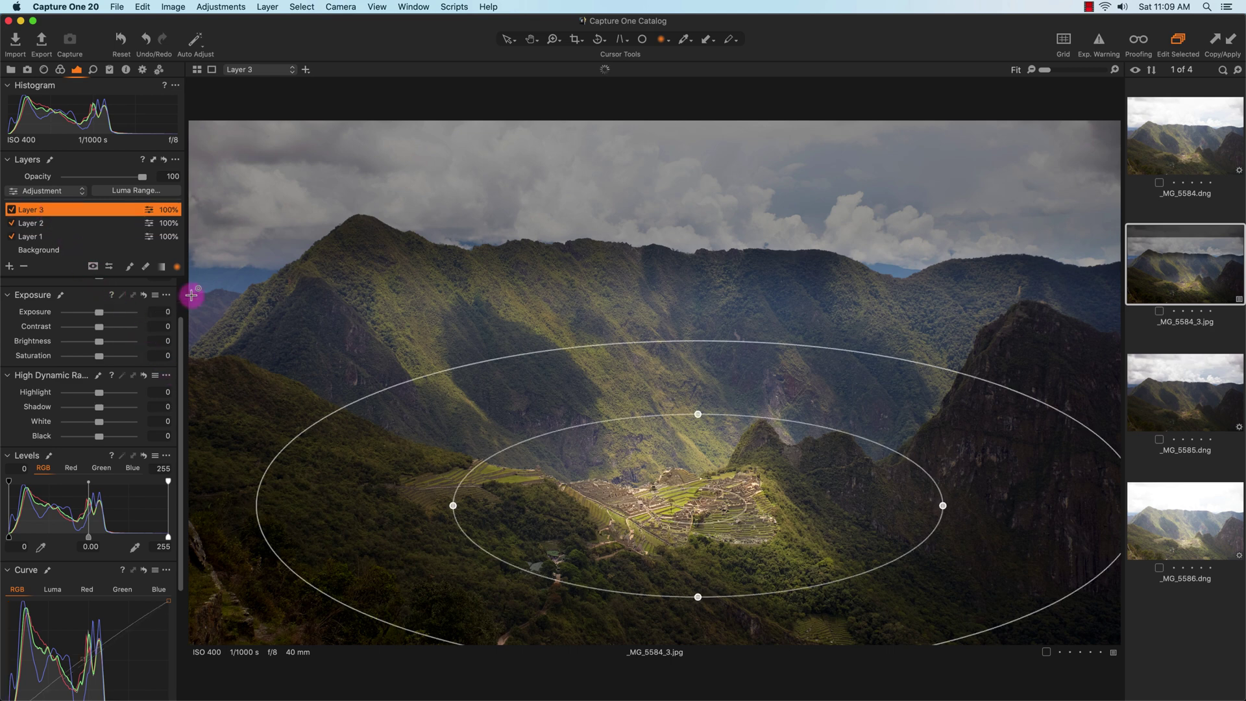
scroll(185, 382, "down", 5)
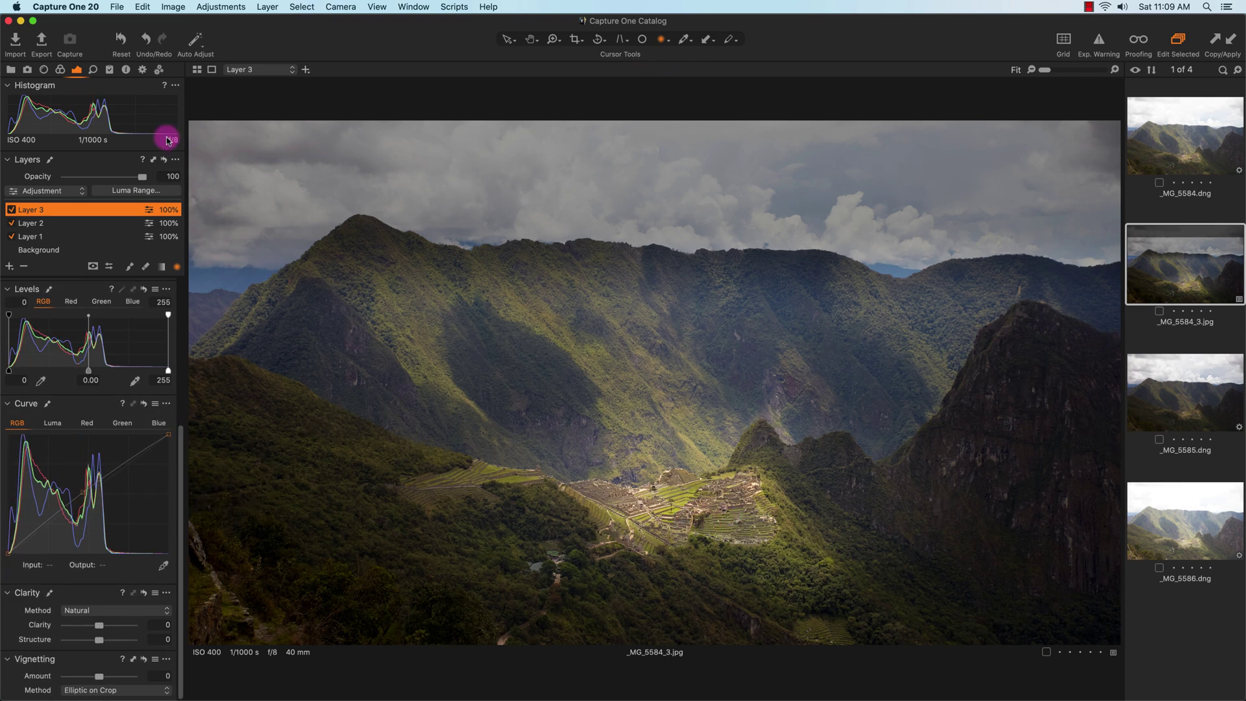
Step: In the Details tab, sharpen Layer 3 with Amount 107, Radius 0.8 and Threshold 1
left_click(94, 70)
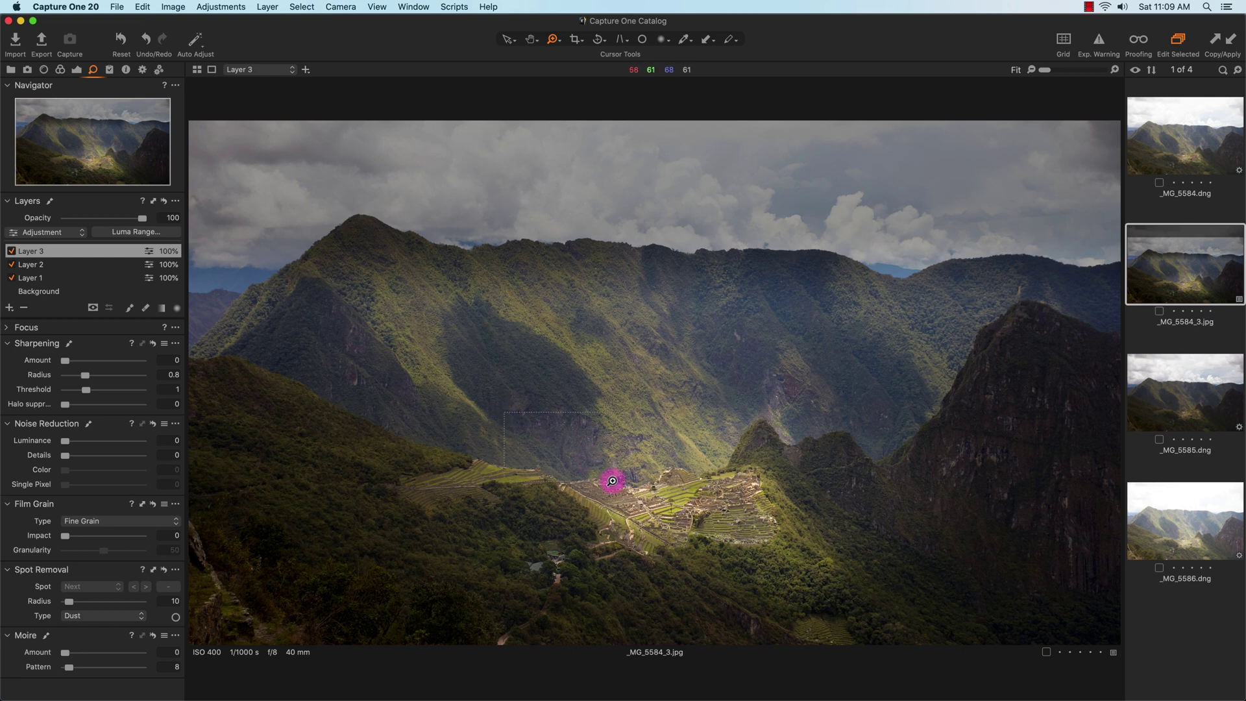
left_click(863, 575)
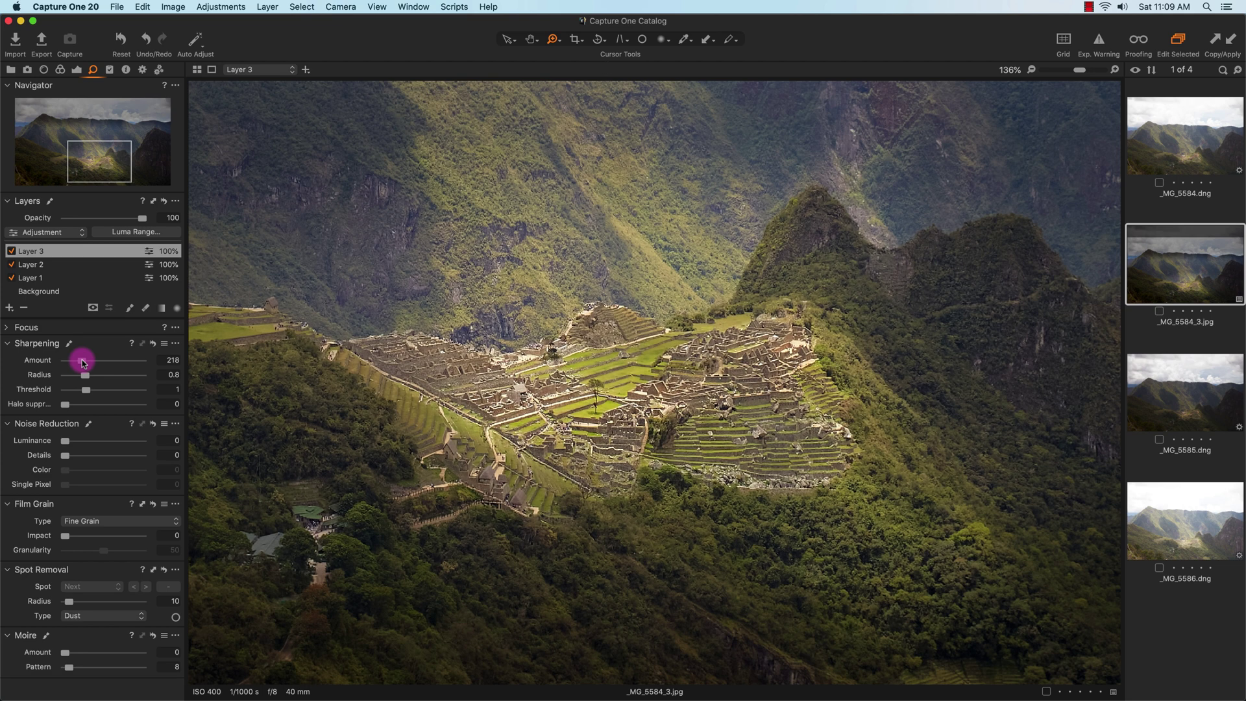
left_click_drag(83, 363, 75, 365)
key("super+0")
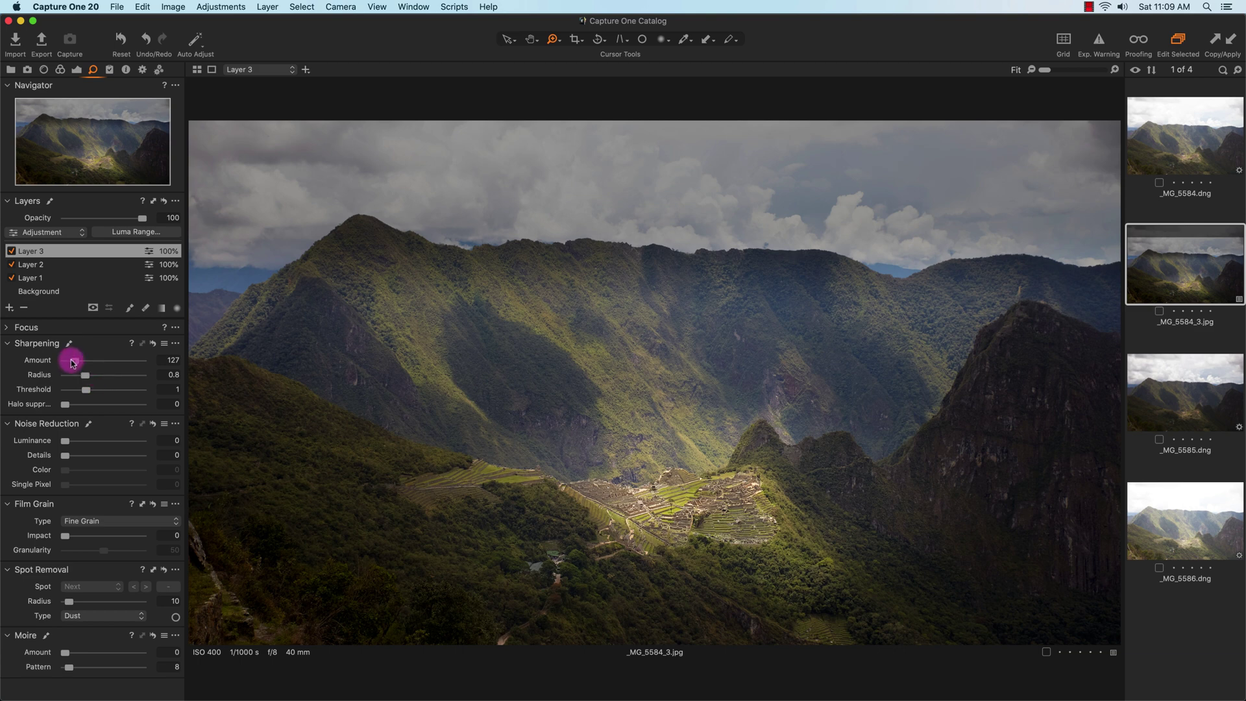
left_click_drag(72, 363, 71, 364)
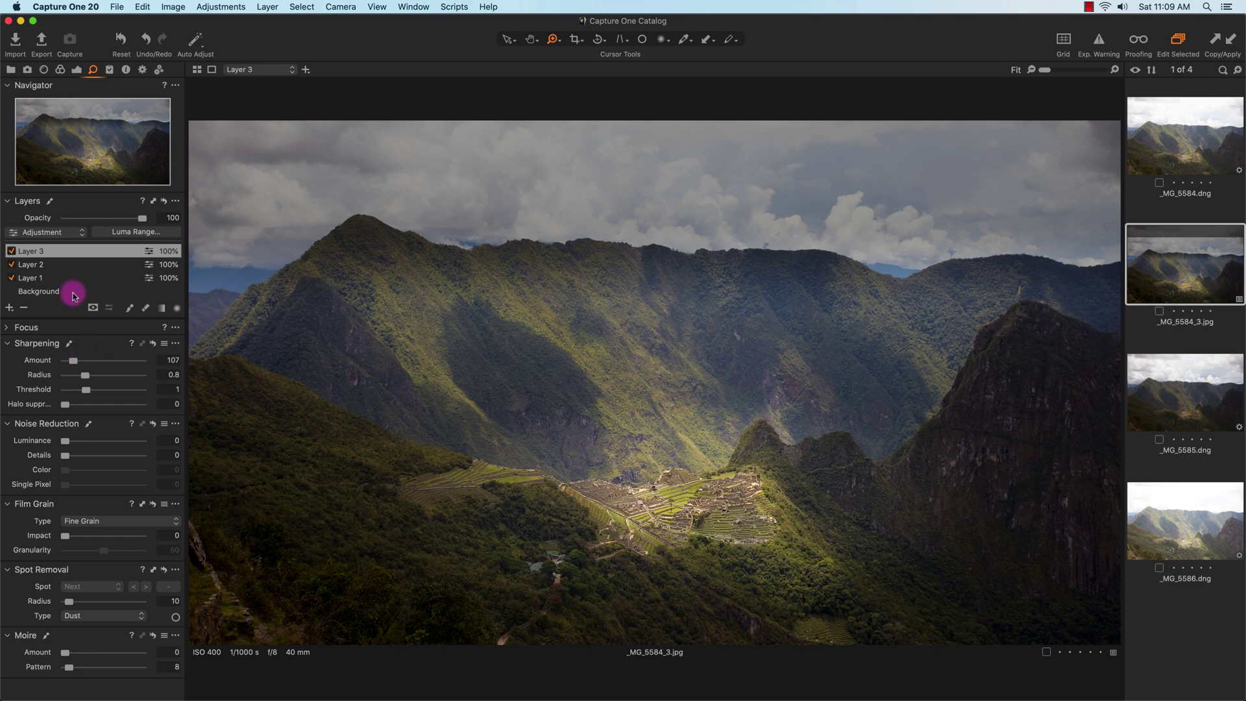
Step: Select the Background layer and raise the Exposure tool's Saturation to 25
left_click(37, 291)
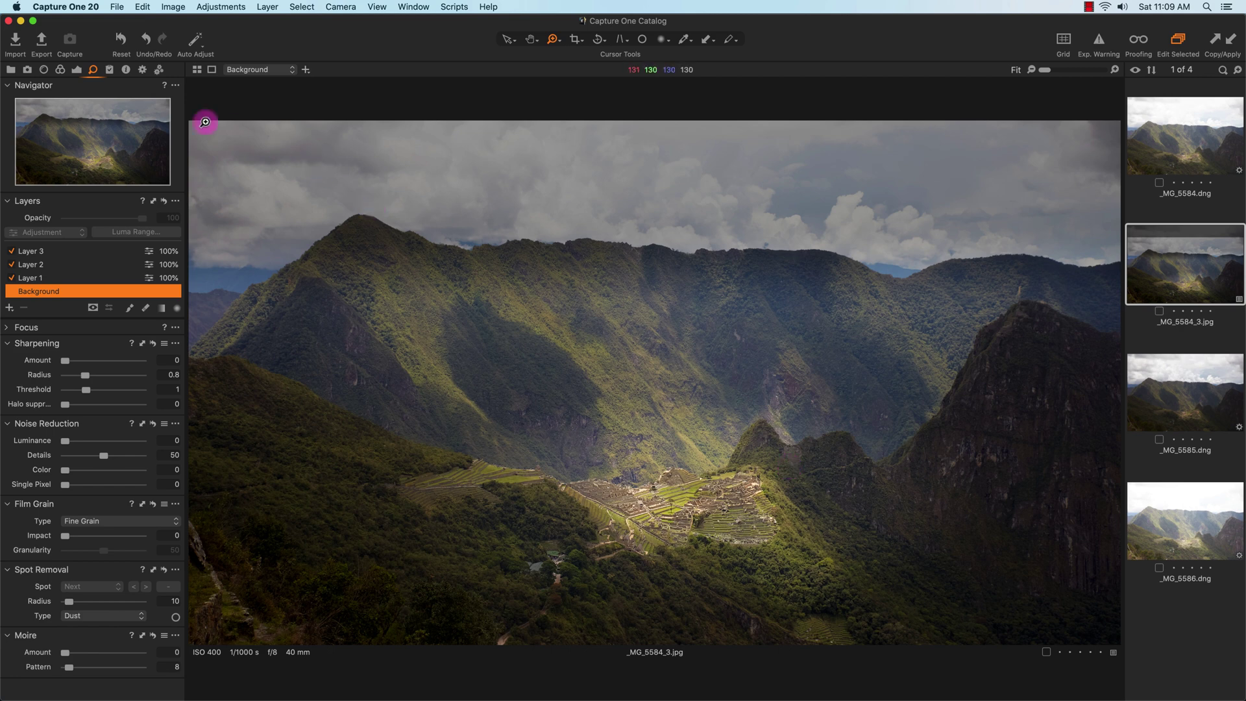
left_click(60, 69)
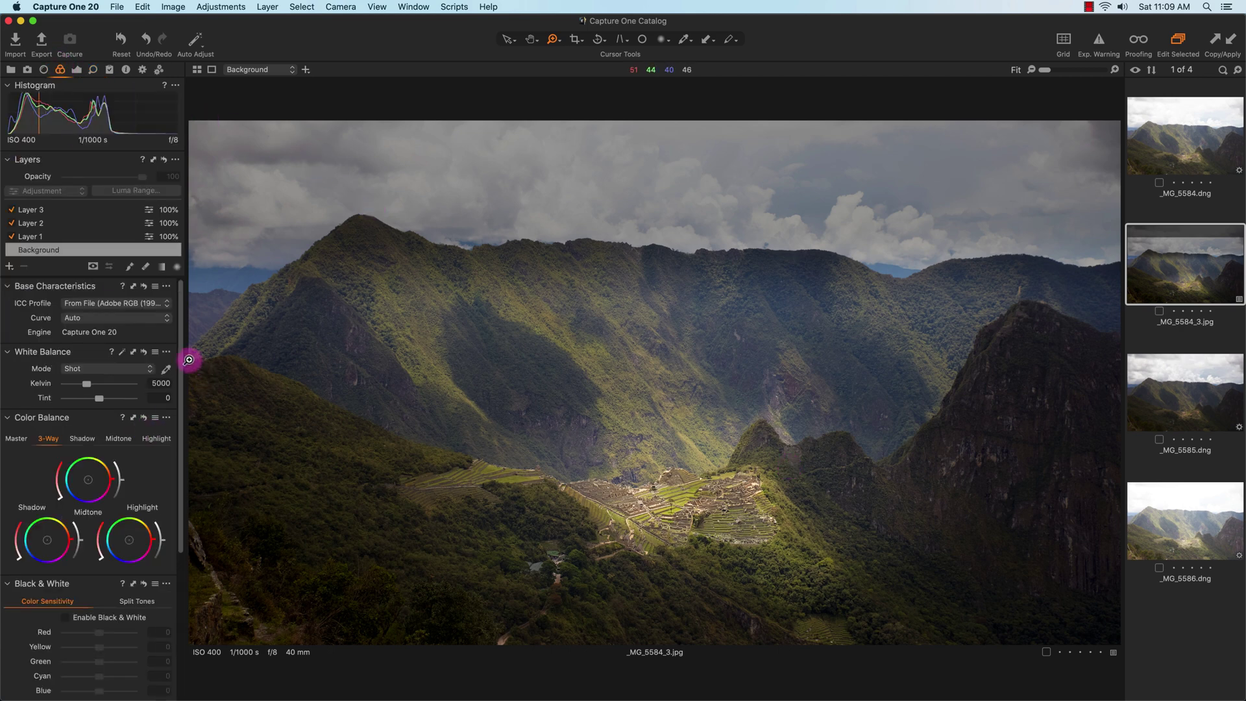
left_click_drag(181, 362, 188, 329)
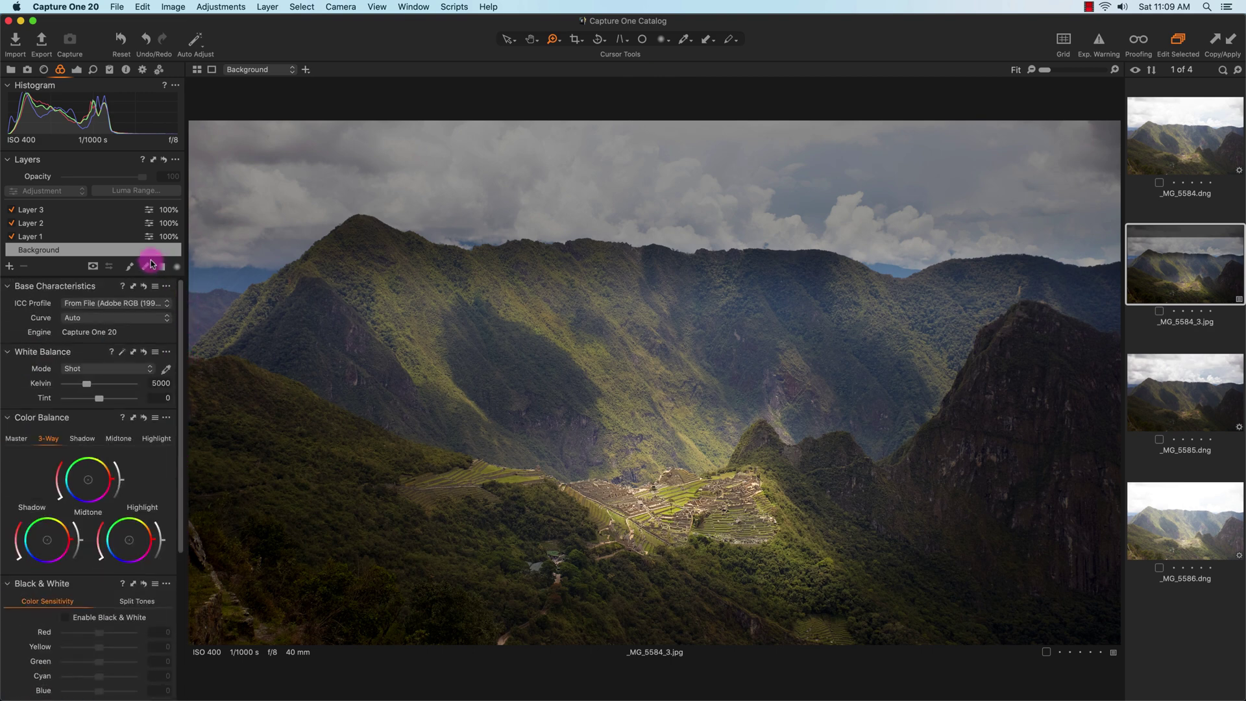
left_click(76, 72)
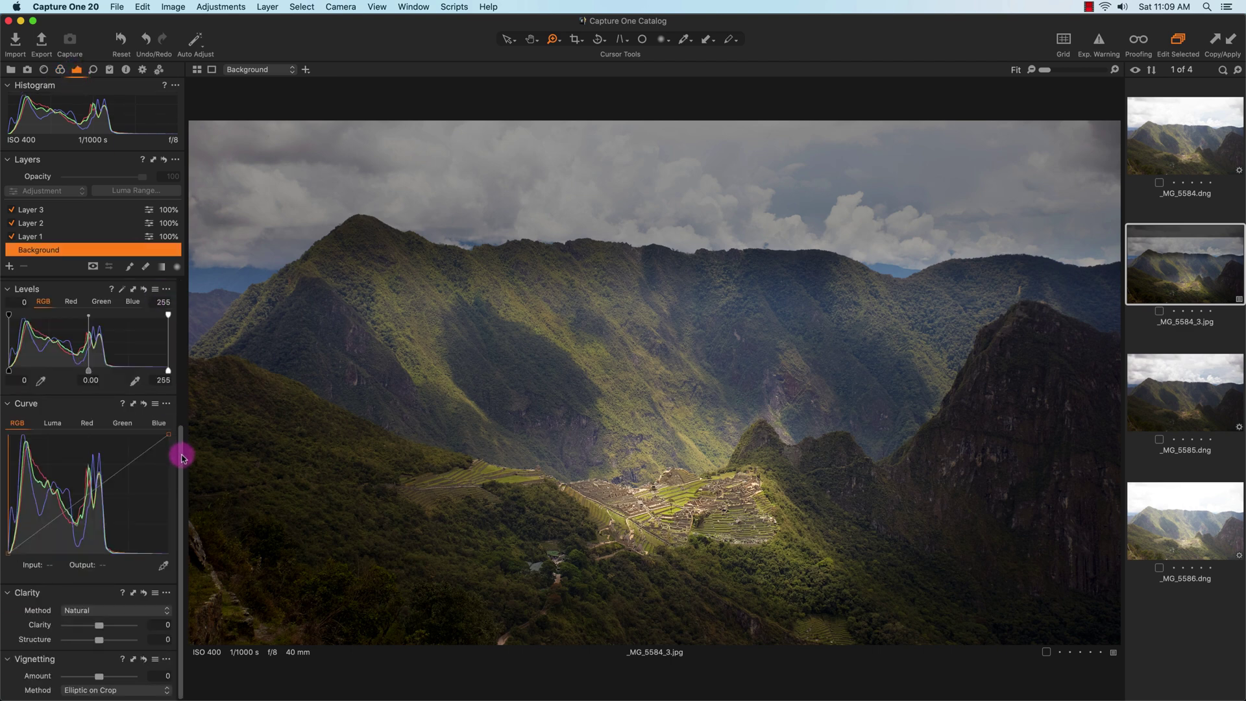
left_click_drag(181, 457, 200, 289)
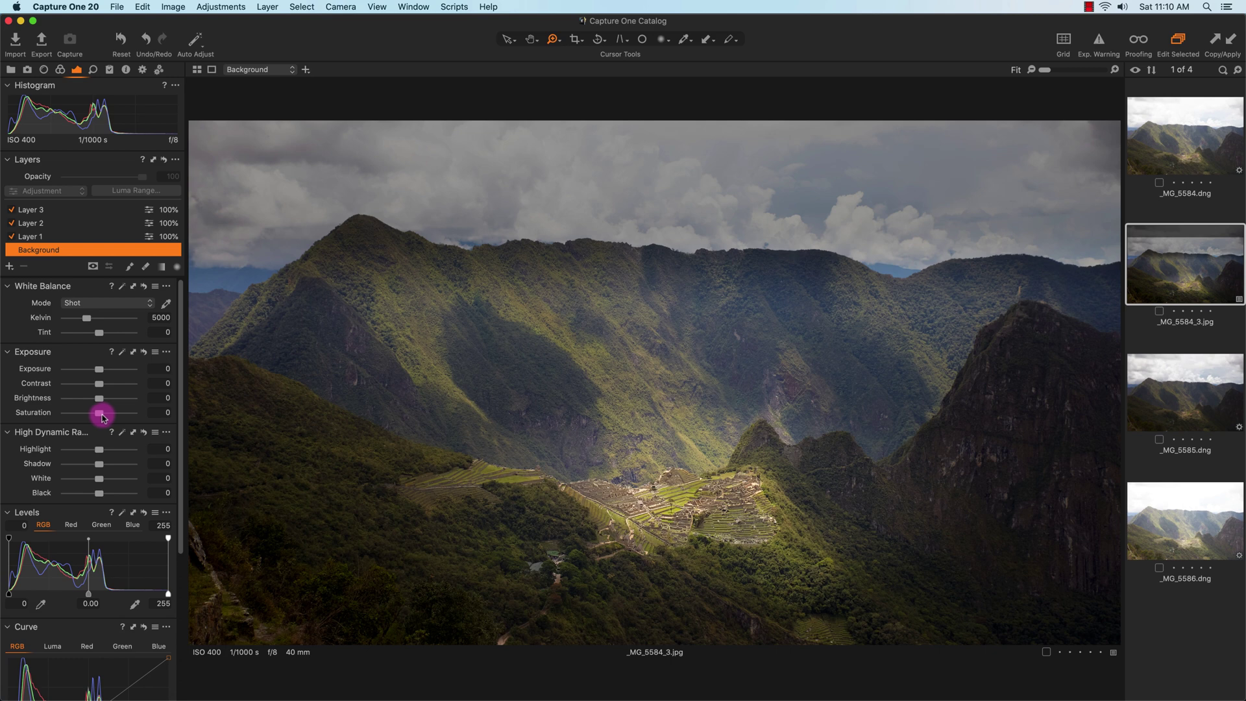
left_click_drag(102, 416, 110, 417)
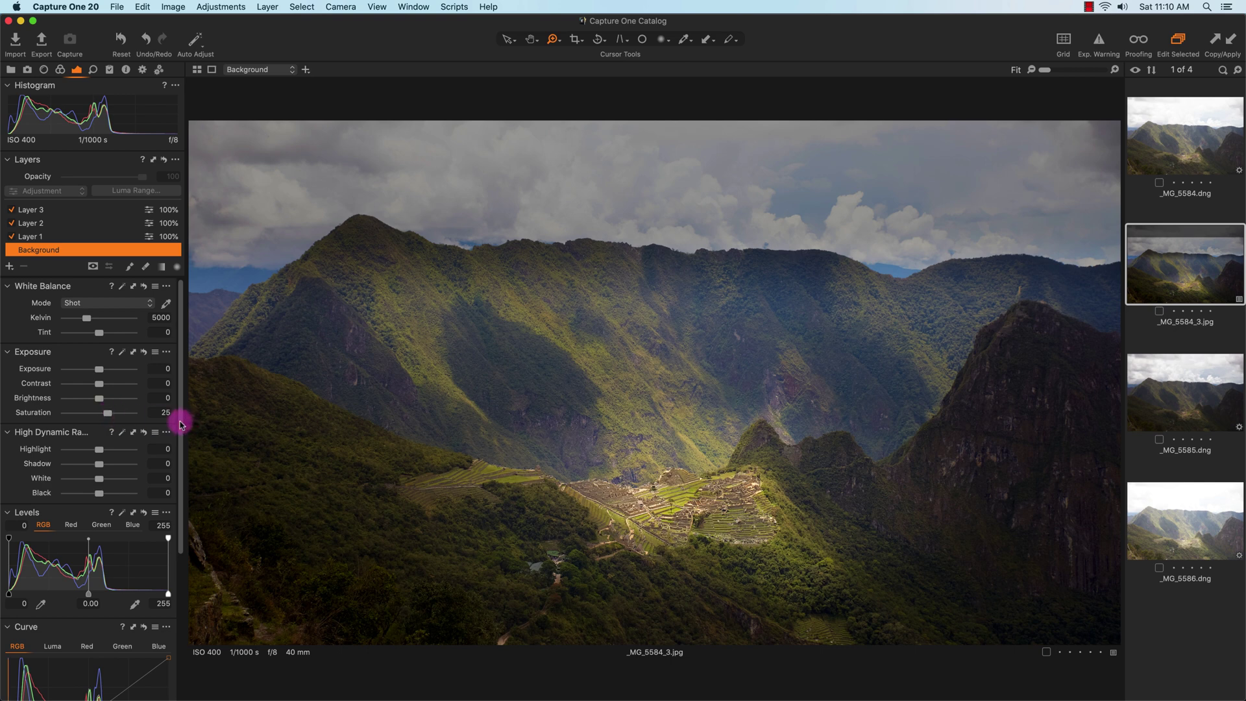
Step: Set the Background layer's Clarity to 25 and Structure to 5, keeping the Natural method
left_click_drag(181, 424, 187, 590)
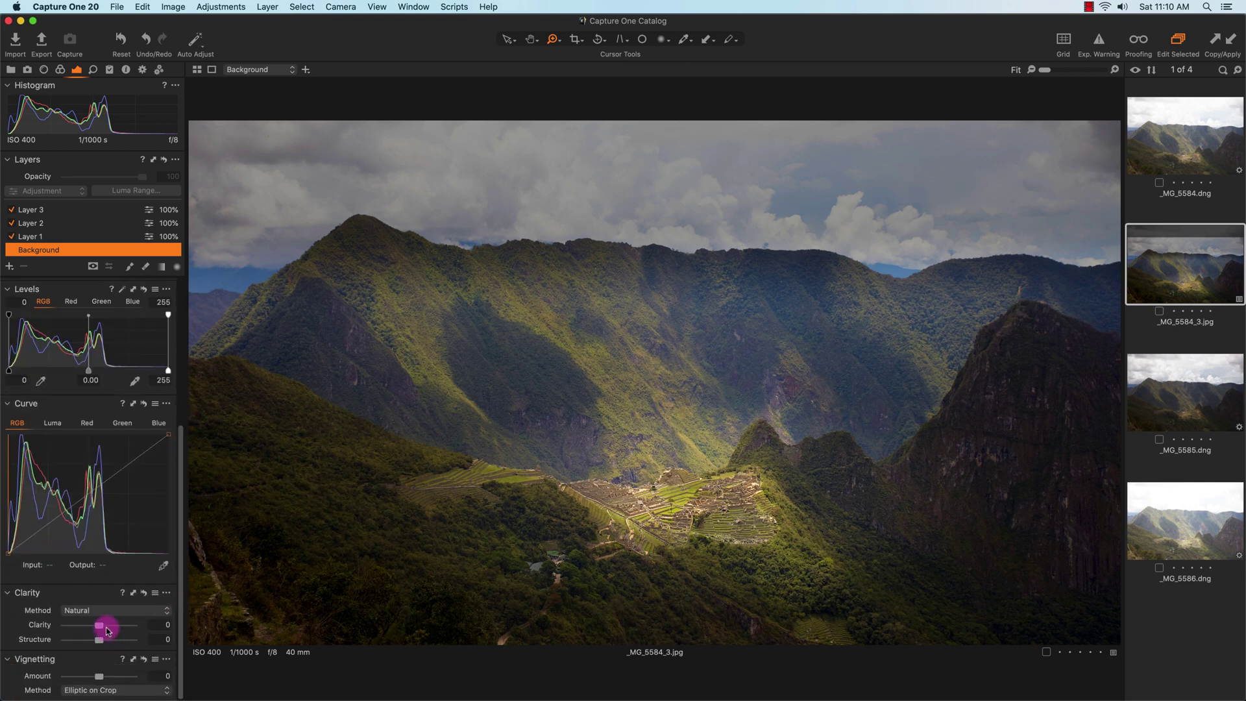
mouse_move(101, 628)
left_mouse_down()
mouse_move(144, 635)
mouse_move(122, 626)
left_mouse_up()
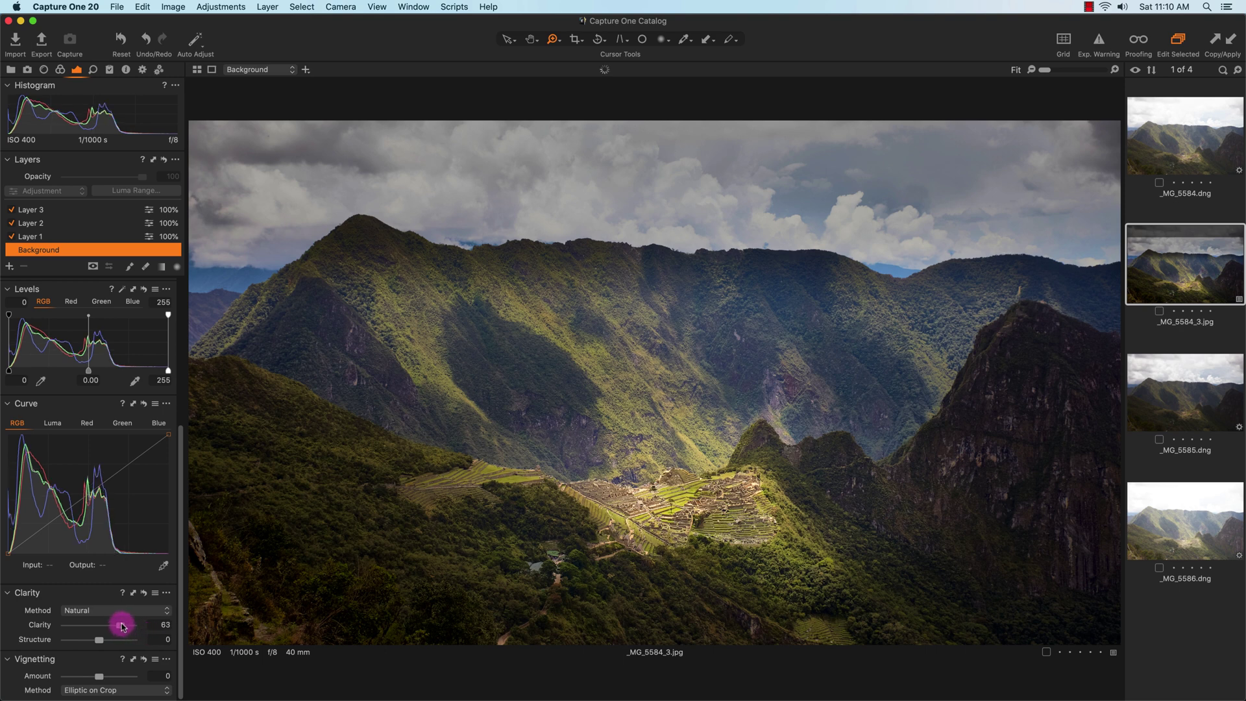
left_click_drag(119, 626, 111, 627)
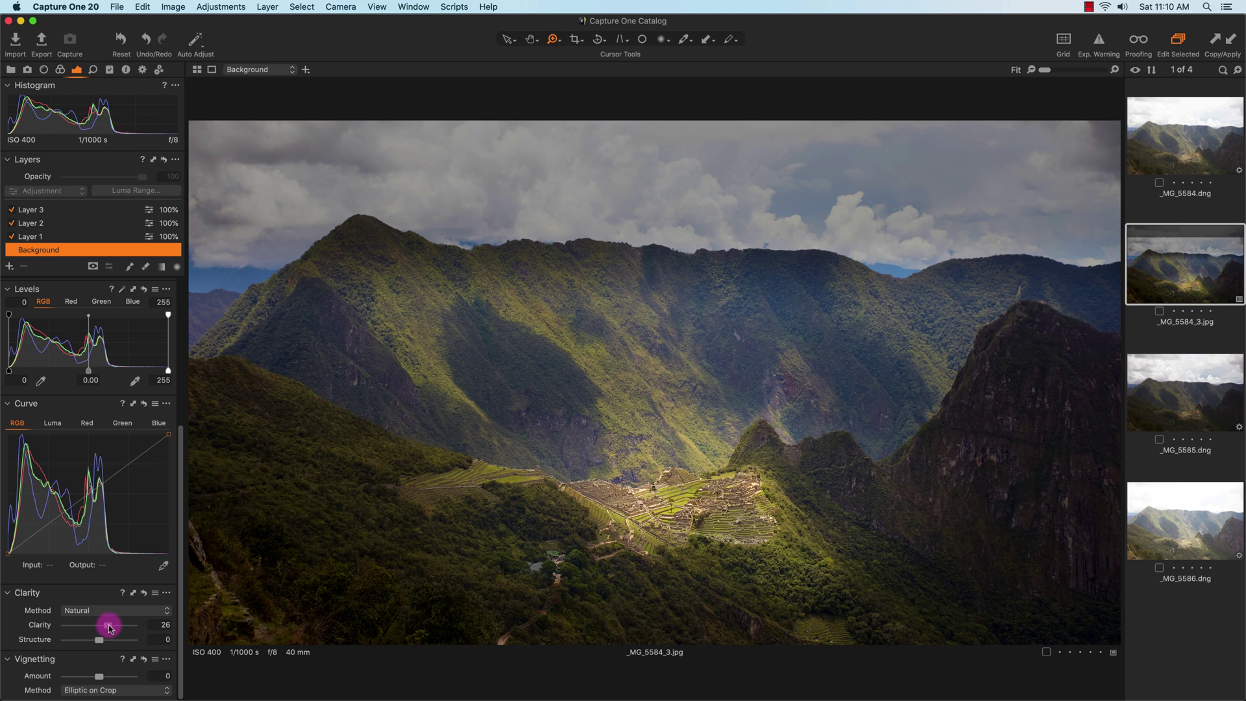
double_click(109, 625)
mouse_move(109, 628)
left_mouse_down()
mouse_move(106, 641)
mouse_move(144, 642)
mouse_move(94, 639)
mouse_move(141, 652)
mouse_move(105, 645)
left_mouse_up()
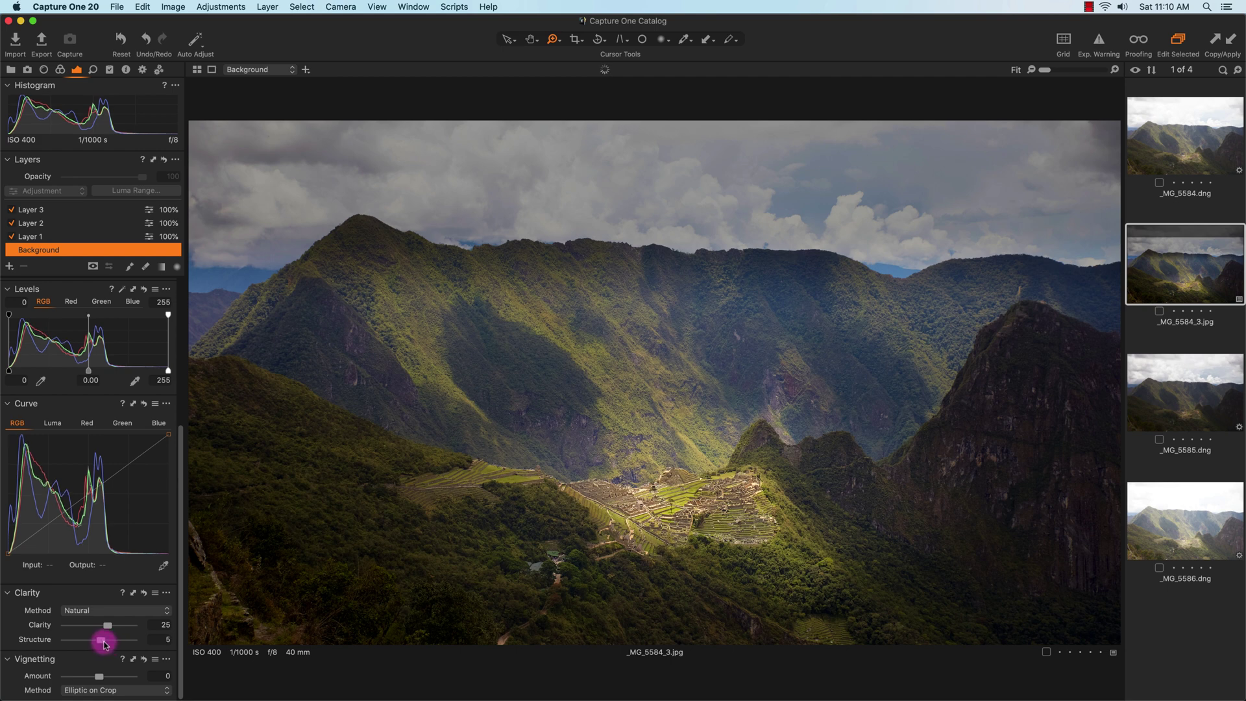
left_click(123, 610)
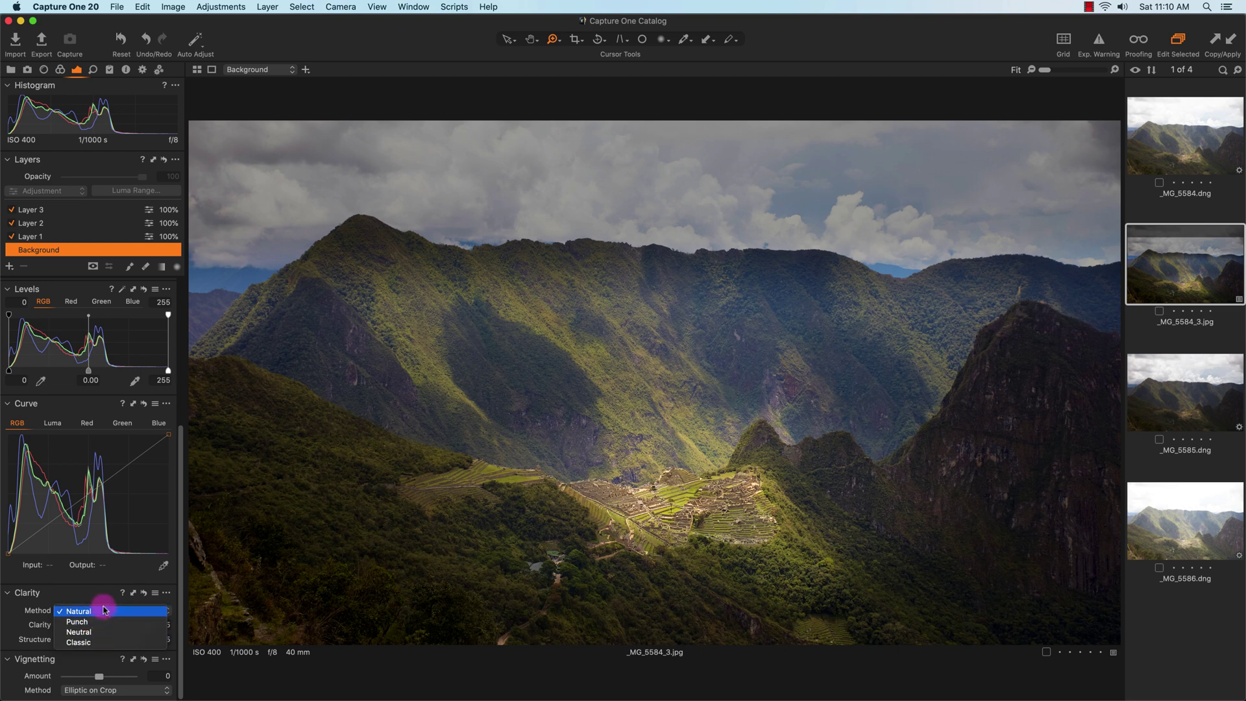
left_click(104, 610)
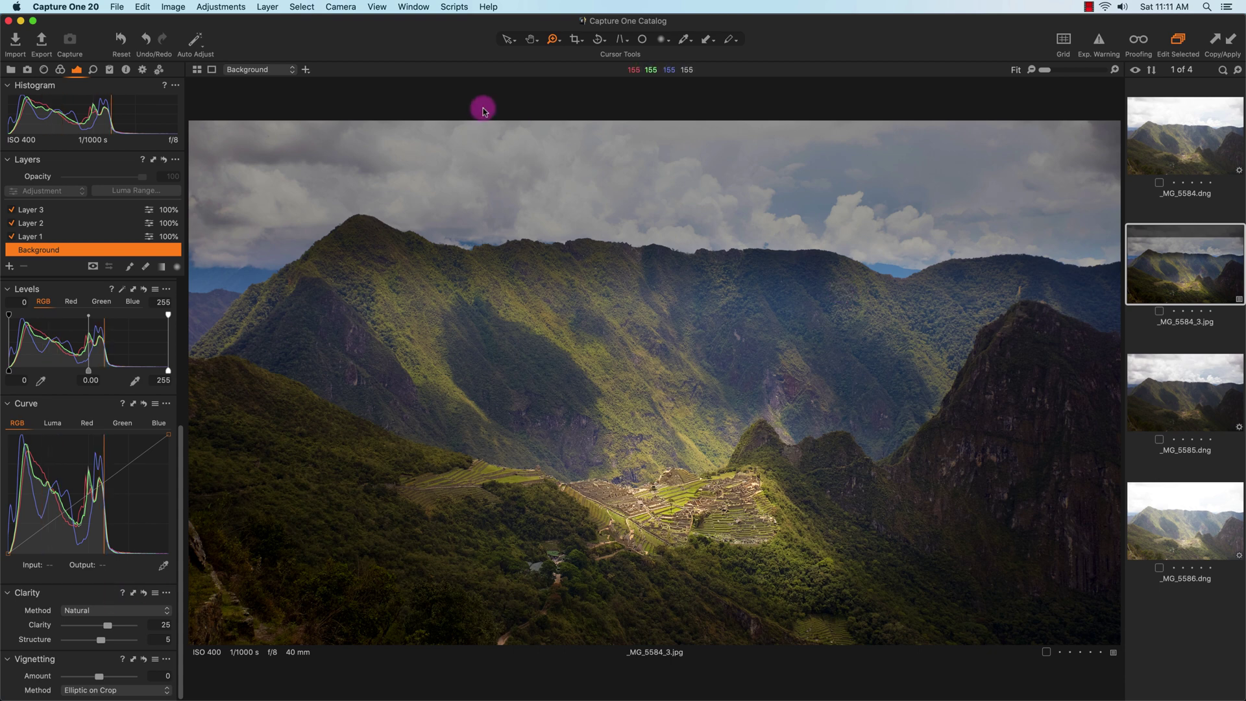
left_click(121, 44)
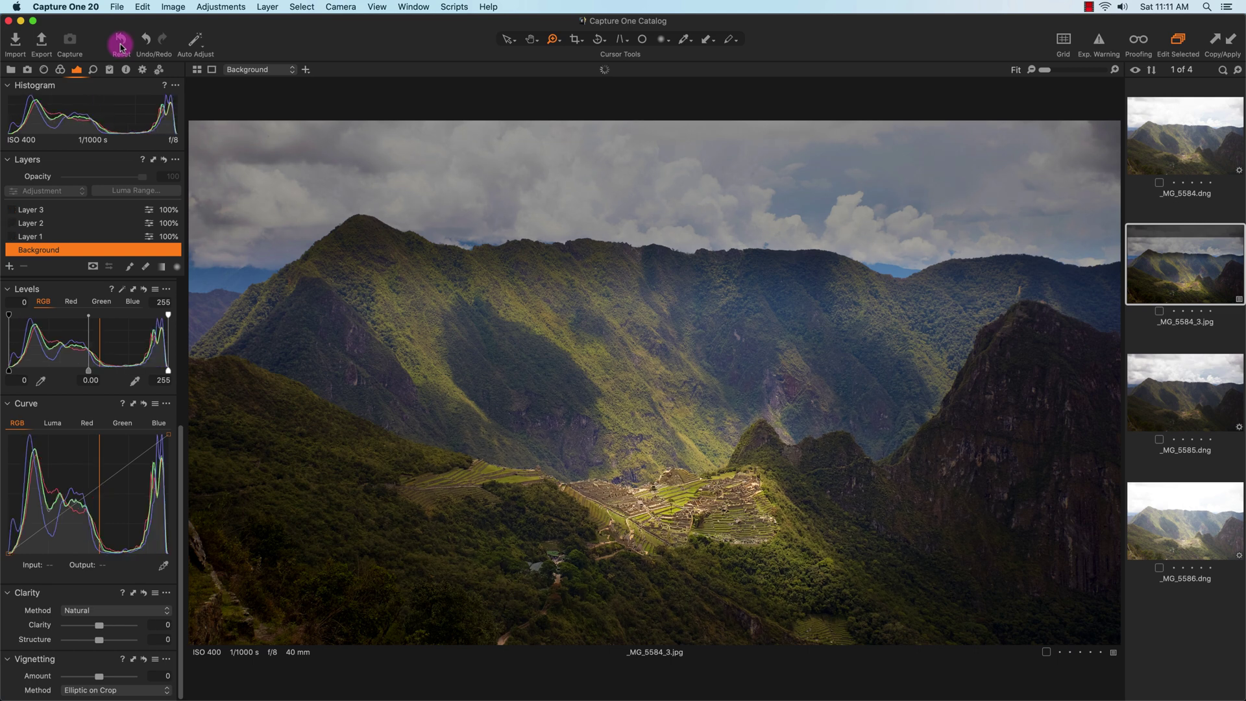
key("super+z")
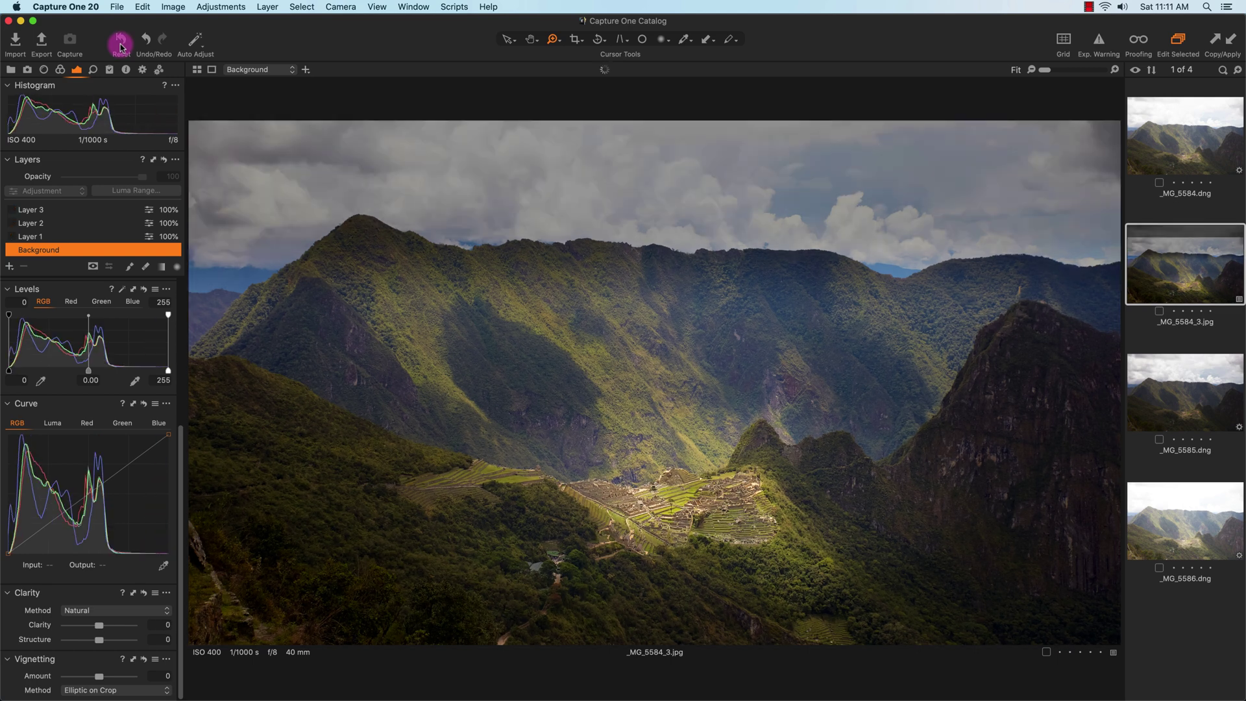
left_click(120, 44)
key("super+z")
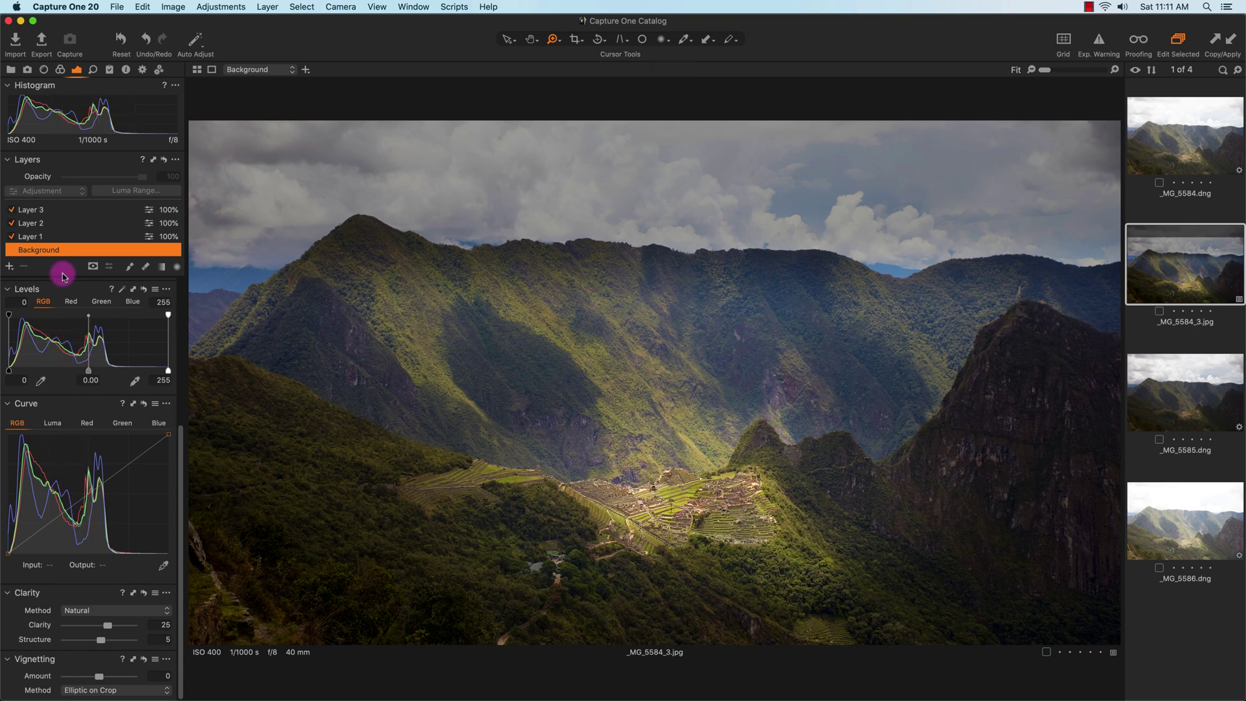
Step: Lift the RGB curve to input 124 / output 135 and set the Levels white point to 247
left_click_drag(70, 504, 86, 491)
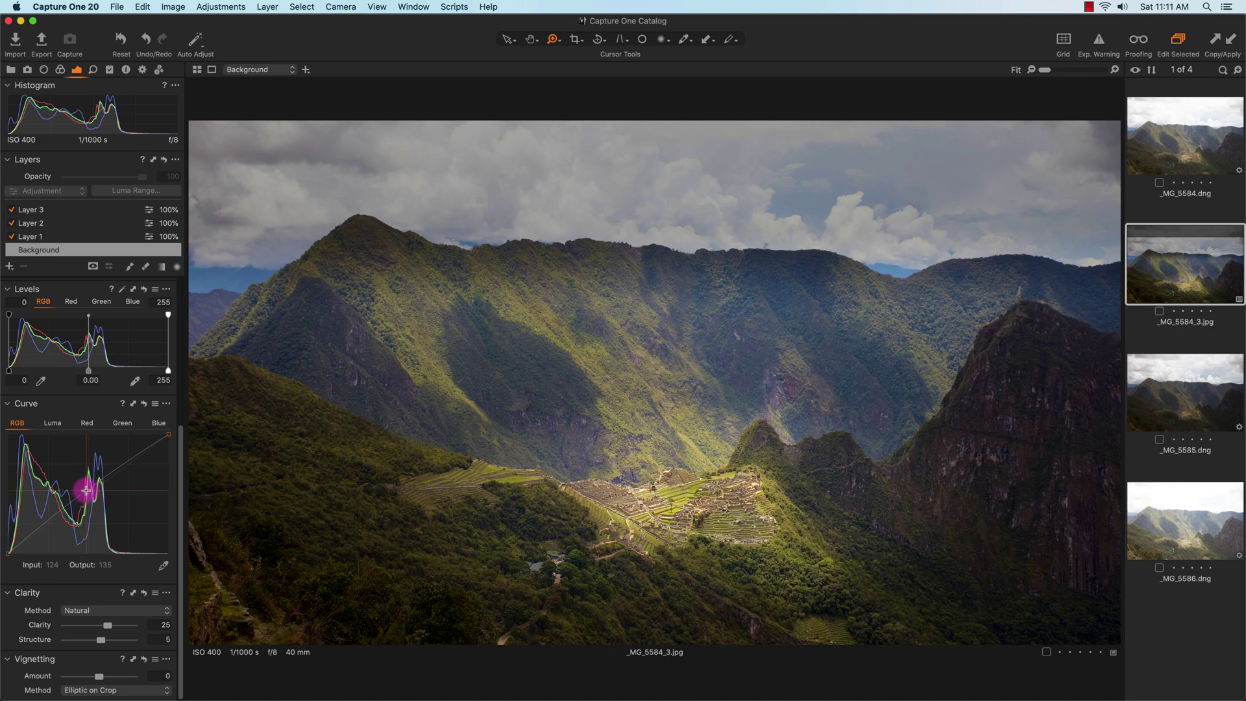
left_click_drag(86, 490, 85, 491)
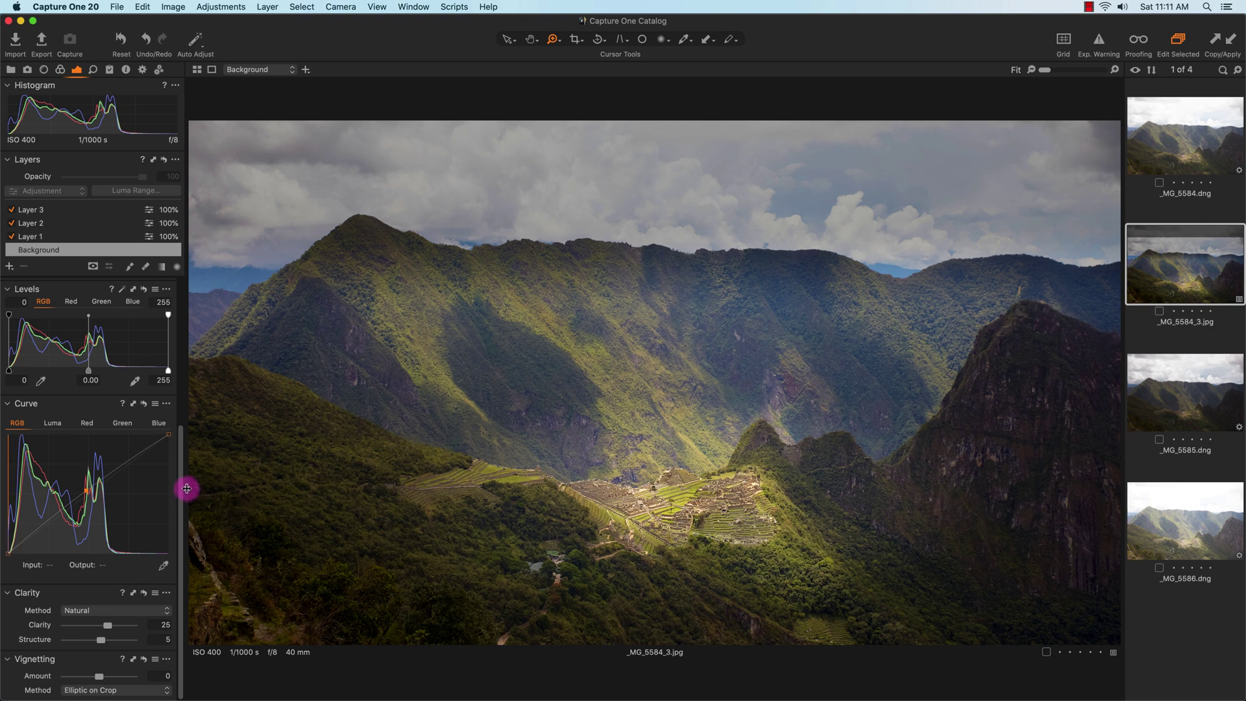
left_click_drag(179, 491, 177, 397)
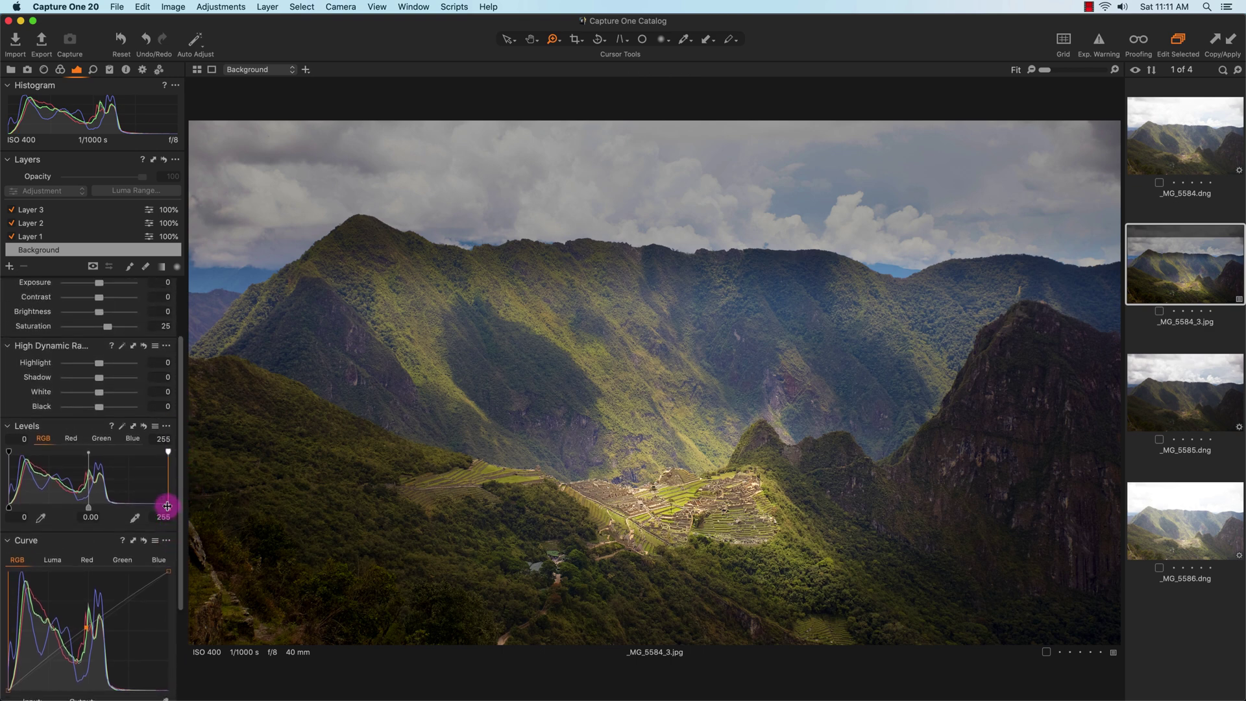
left_click_drag(168, 507, 157, 508)
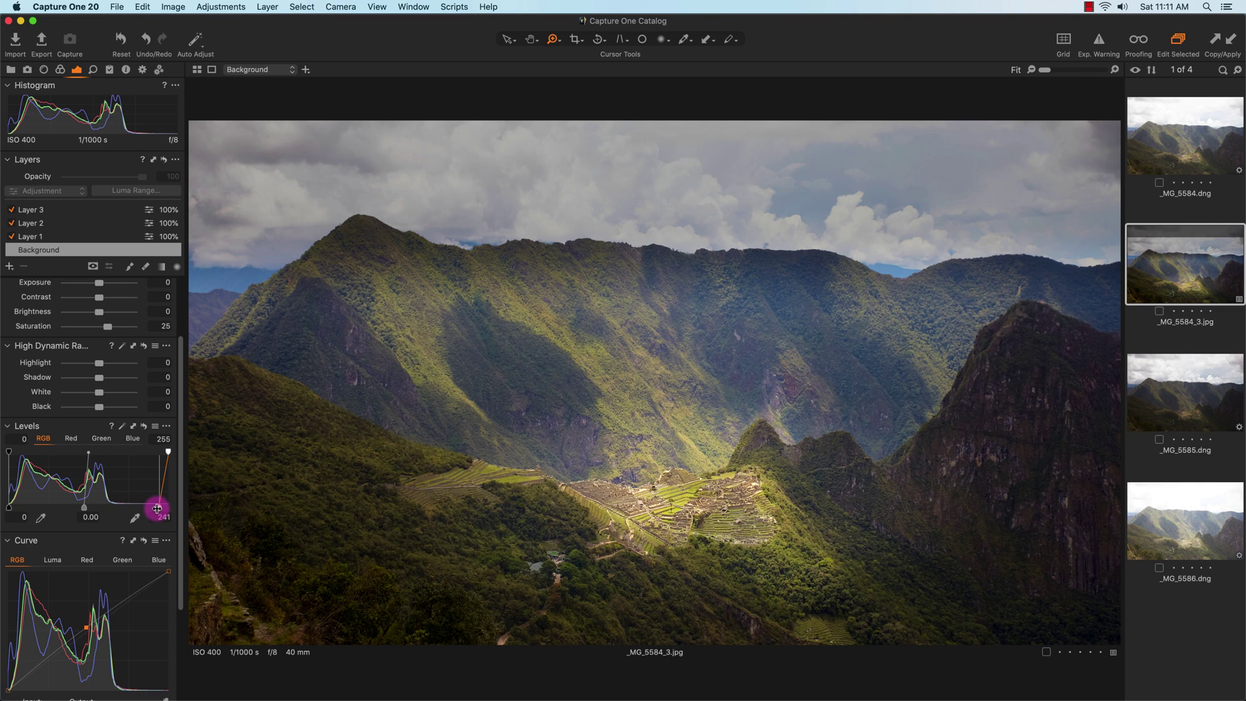
left_click_drag(157, 508, 163, 512)
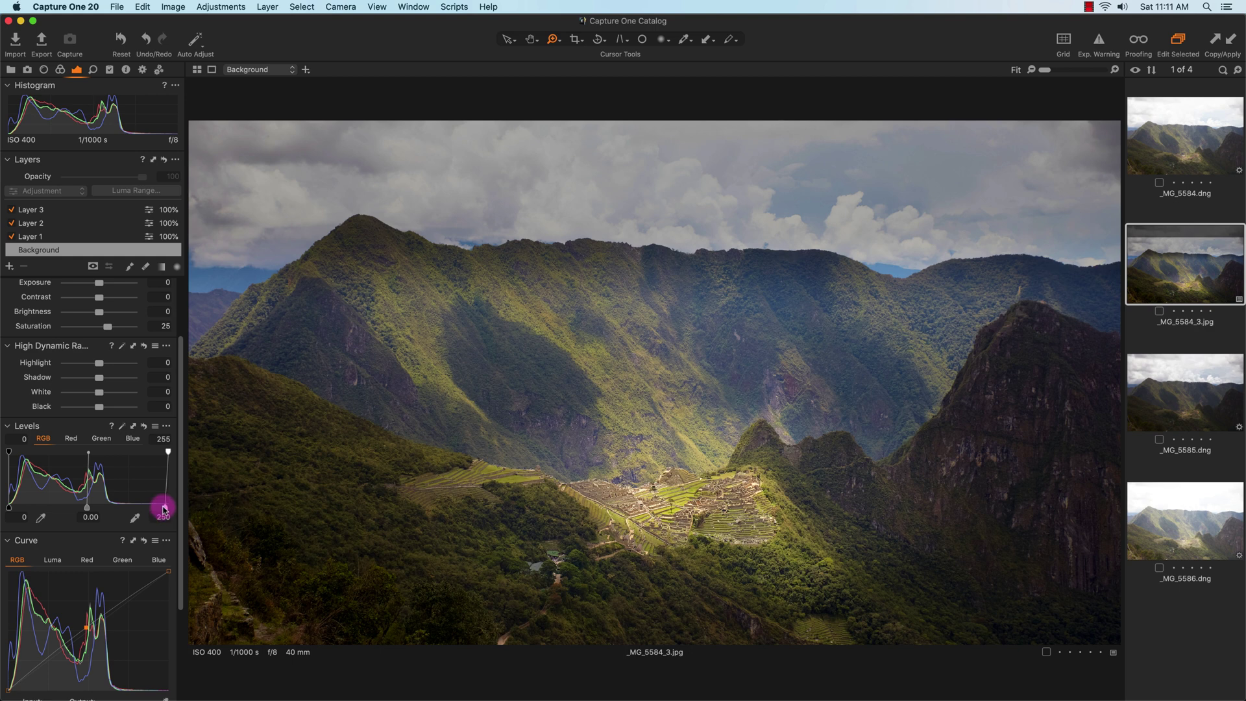
left_click_drag(144, 426, 144, 427)
left_click_drag(165, 508, 163, 508)
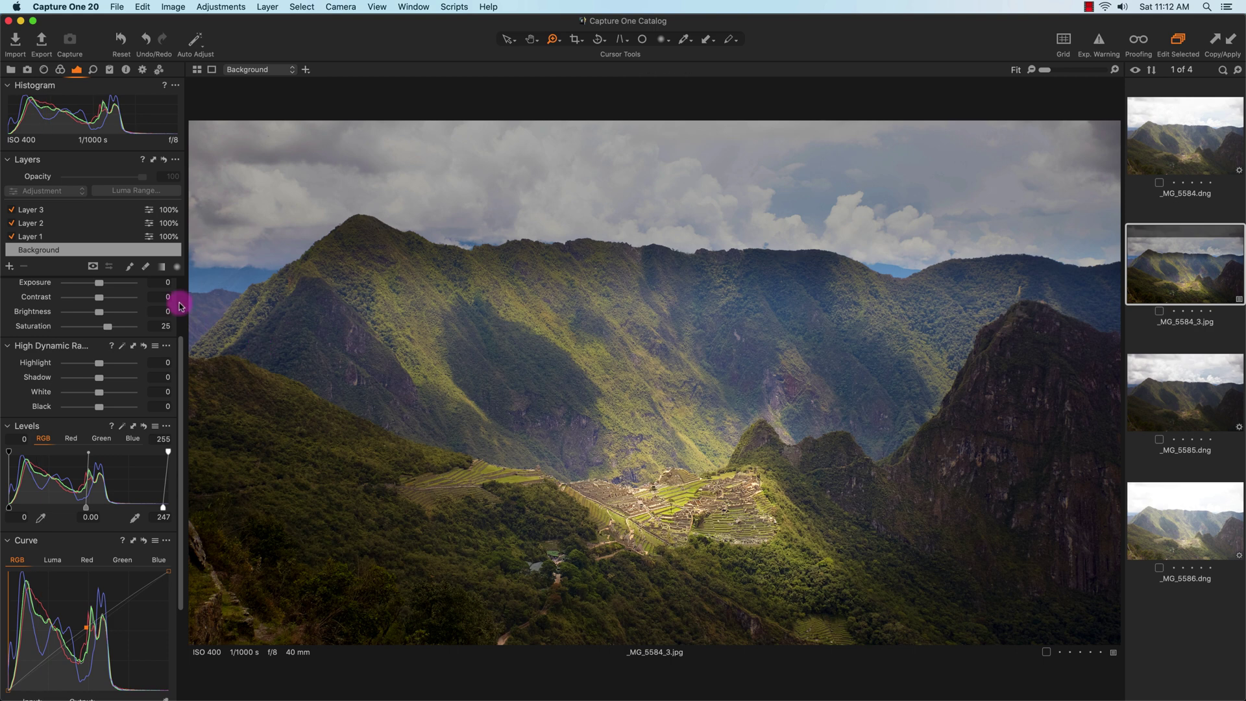
Step: Select Layer 2 and deepen its High Dynamic Range Shadow to -66
left_click(39, 224)
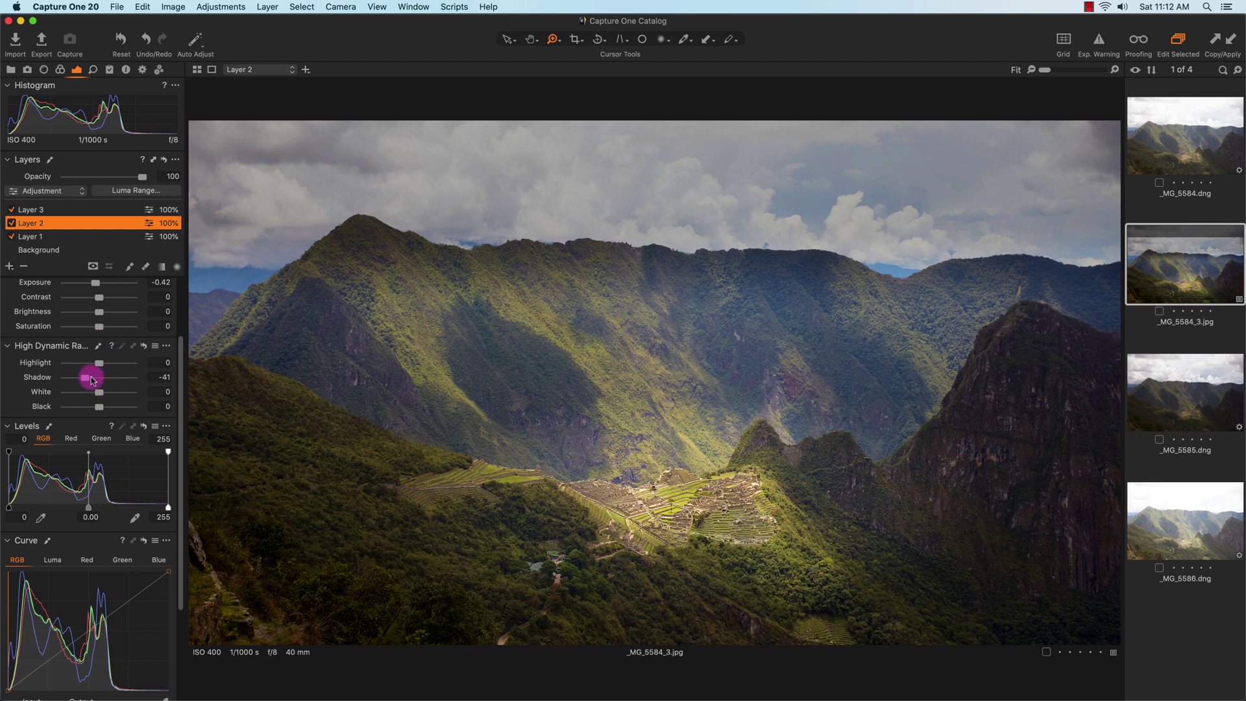
left_click_drag(86, 377, 77, 379)
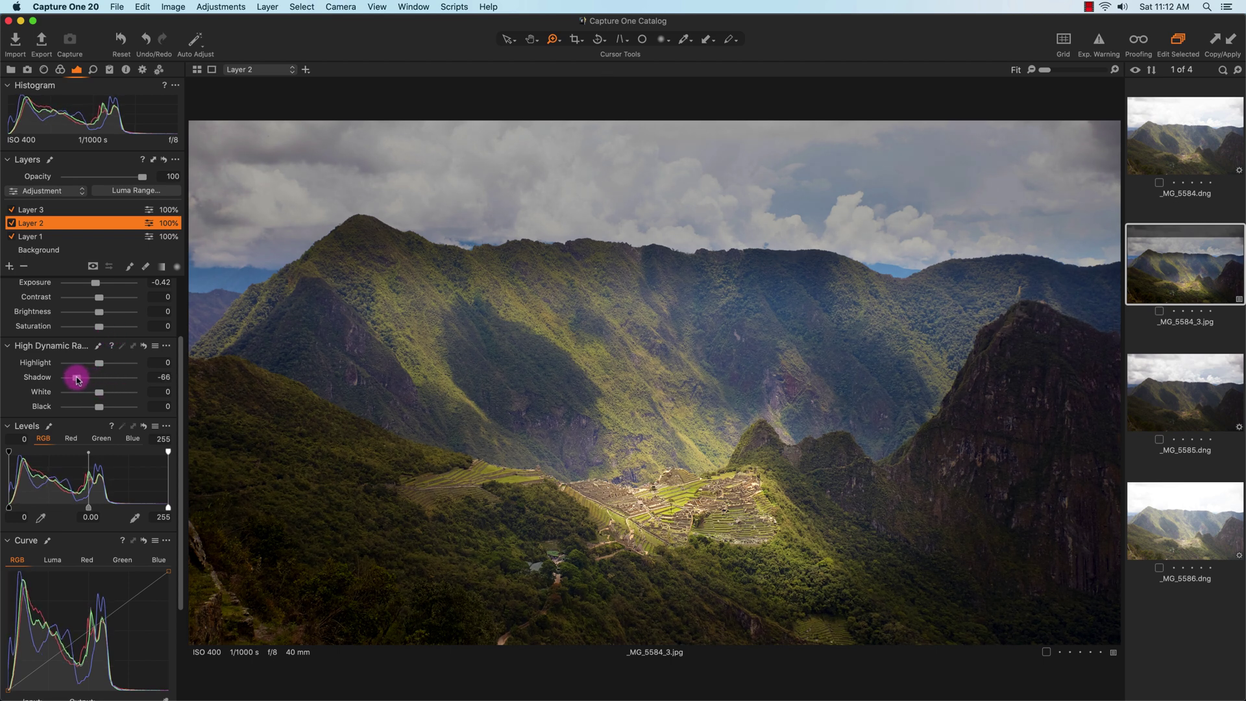